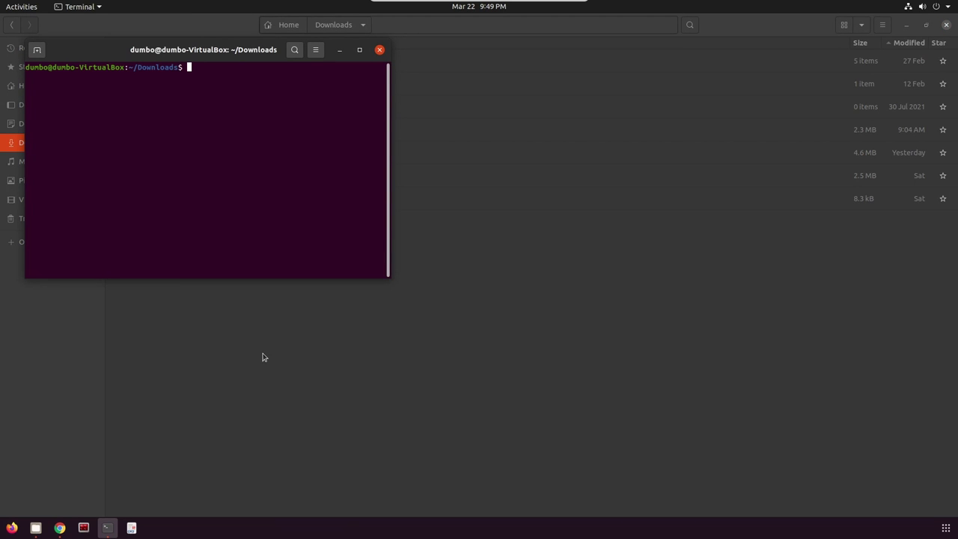
- Start OpenVPN with sudo using the starting_point_malayayoutube.ovpn config and enter the sudo password
{"action": "type", "text": "sudo openvpn"}
{"action": "type", "text": "start"}
{"action": "key", "text": "Tab"}
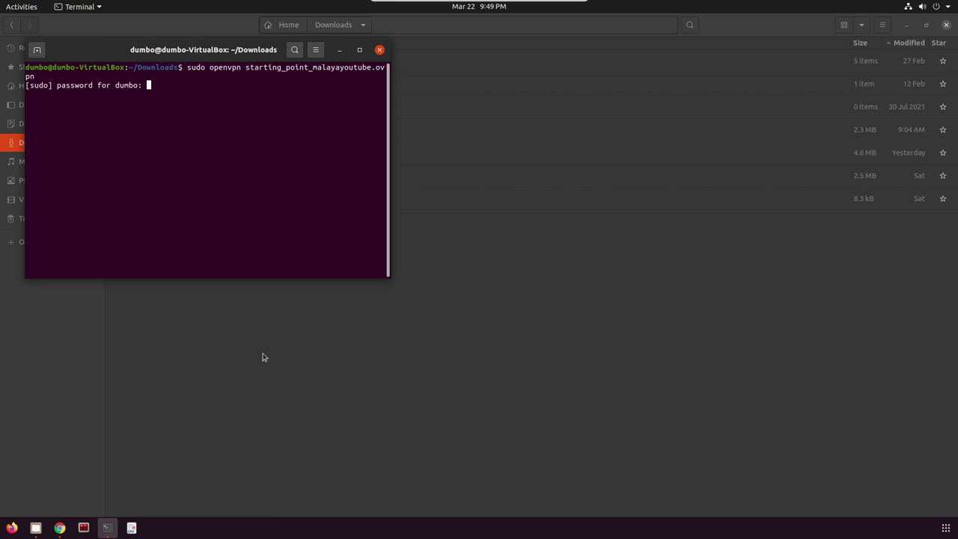
{"action": "key", "text": "Return"}
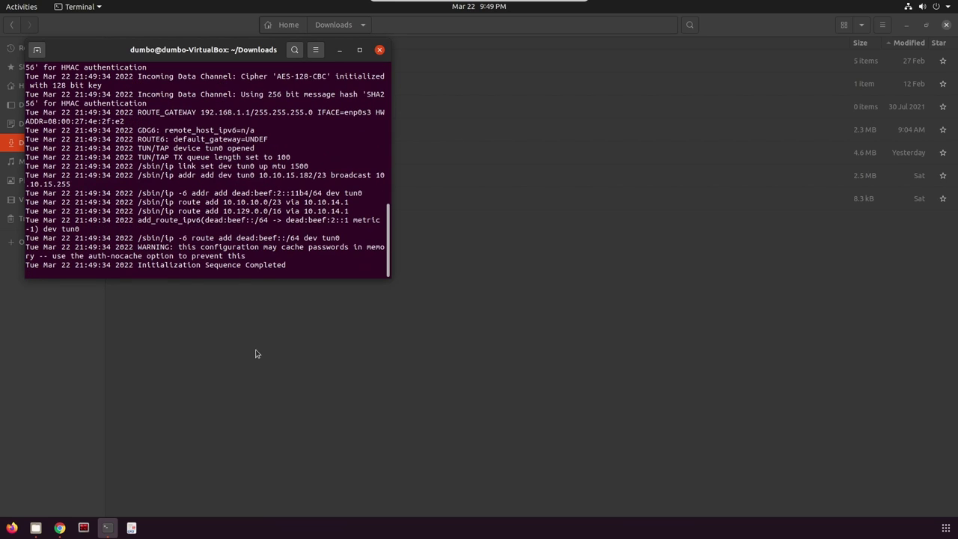
- Minimize the VPN terminal and bring up the Hack The Box dashboard in Chrome
{"action": "left_click", "coordinate": [340, 49]}
{"action": "left_click", "coordinate": [59, 527]}
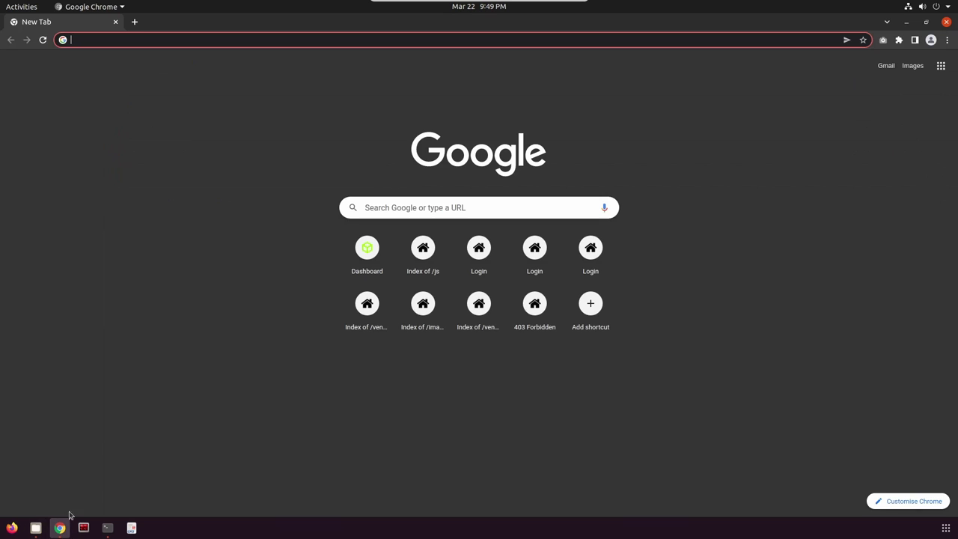
{"action": "left_click", "coordinate": [357, 255]}
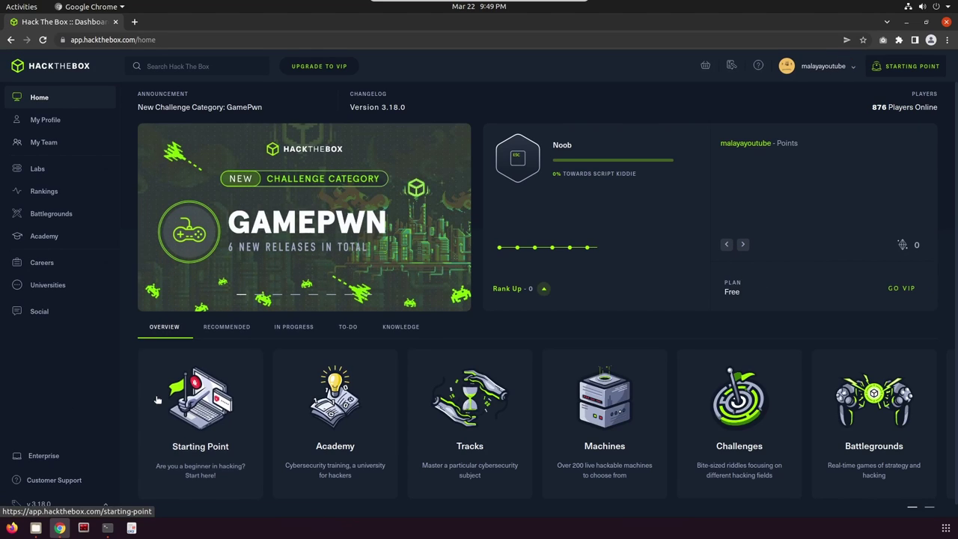
{"action": "scroll", "coordinate": [288, 401], "scroll_direction": "down", "scroll_amount": 1}
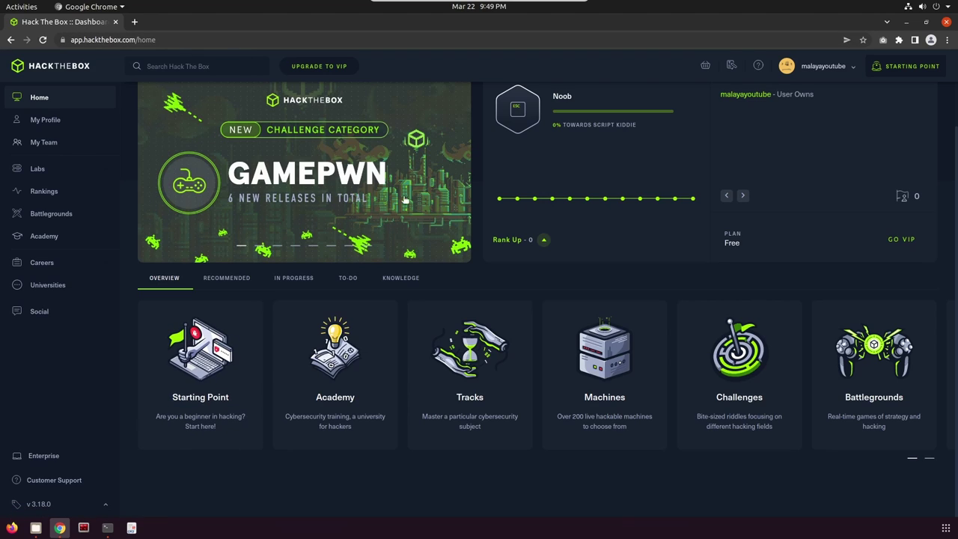
- Go to the Starting Point section and scroll to the Sequel machine
{"action": "left_click", "coordinate": [211, 374]}
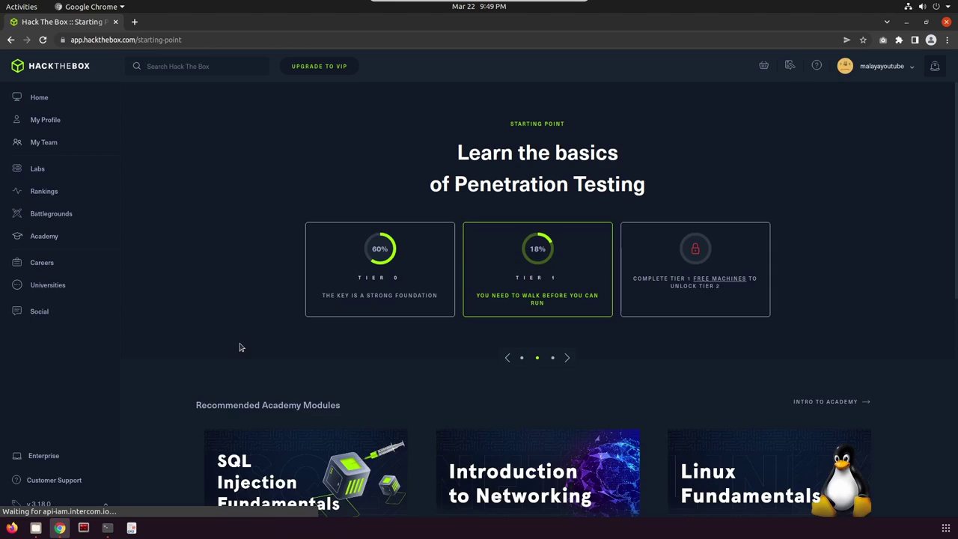
{"action": "scroll", "coordinate": [414, 349], "scroll_direction": "down", "scroll_amount": 5}
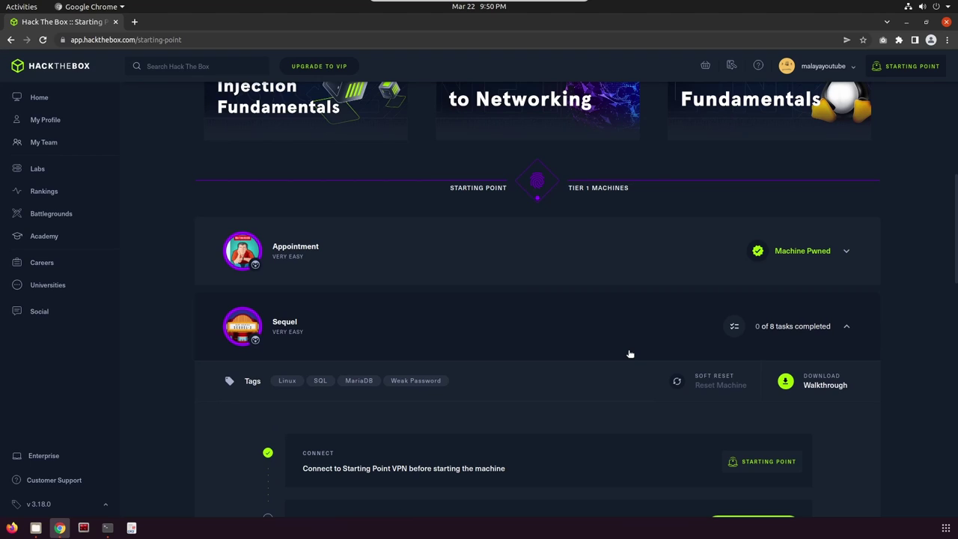
{"action": "scroll", "coordinate": [631, 355], "scroll_direction": "down", "scroll_amount": 2}
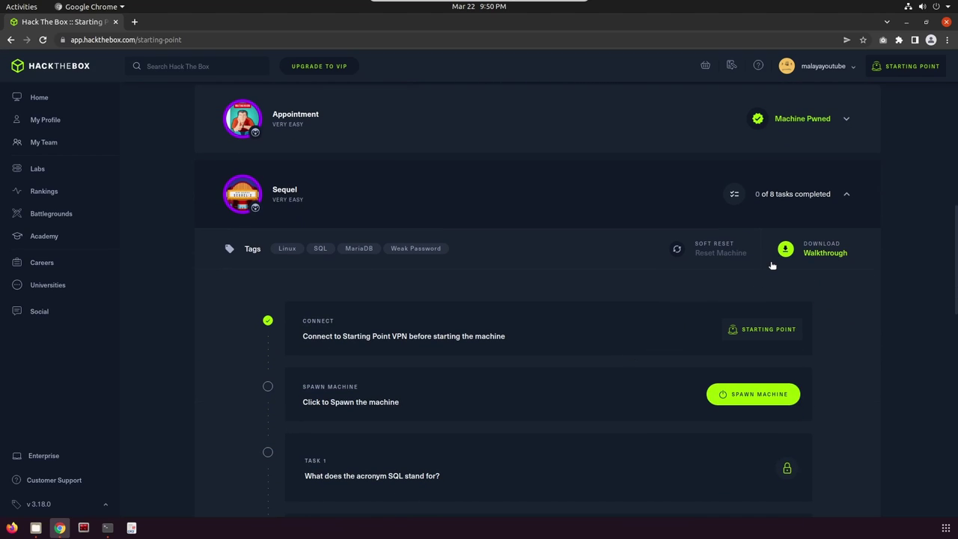
{"action": "scroll", "coordinate": [772, 266], "scroll_direction": "up", "scroll_amount": 1}
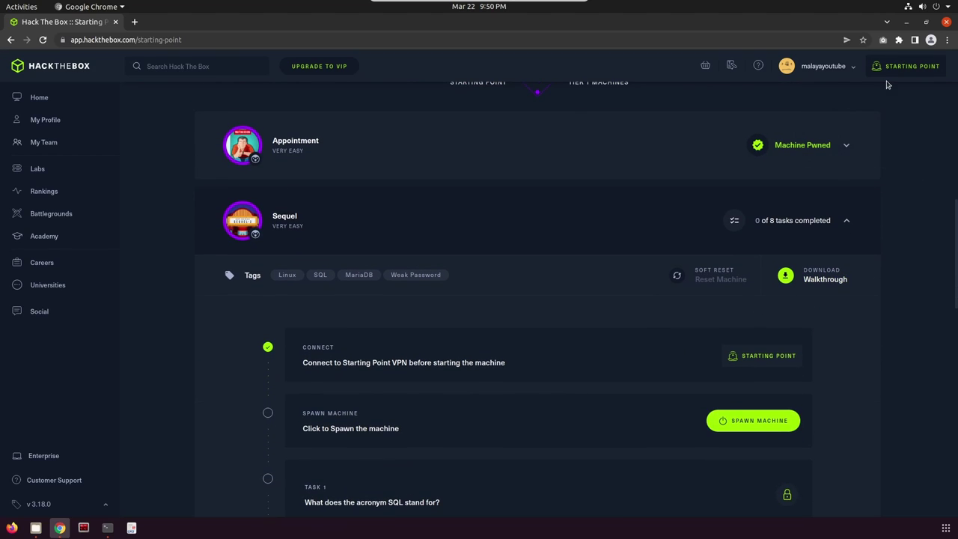
{"action": "scroll", "coordinate": [462, 313], "scroll_direction": "down", "scroll_amount": 2}
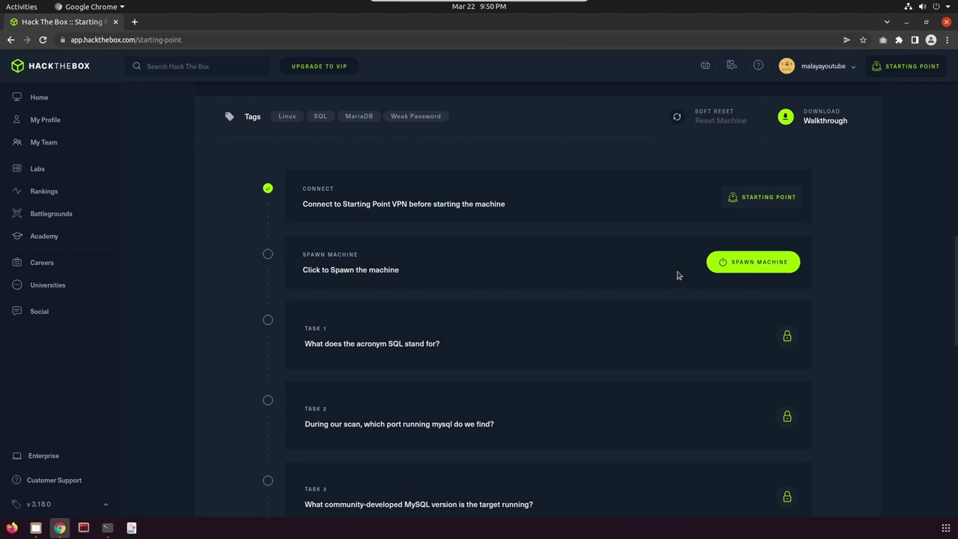
- Spawn the Sequel machine and copy its target IP 10.129.95.232
{"action": "left_click", "coordinate": [760, 262]}
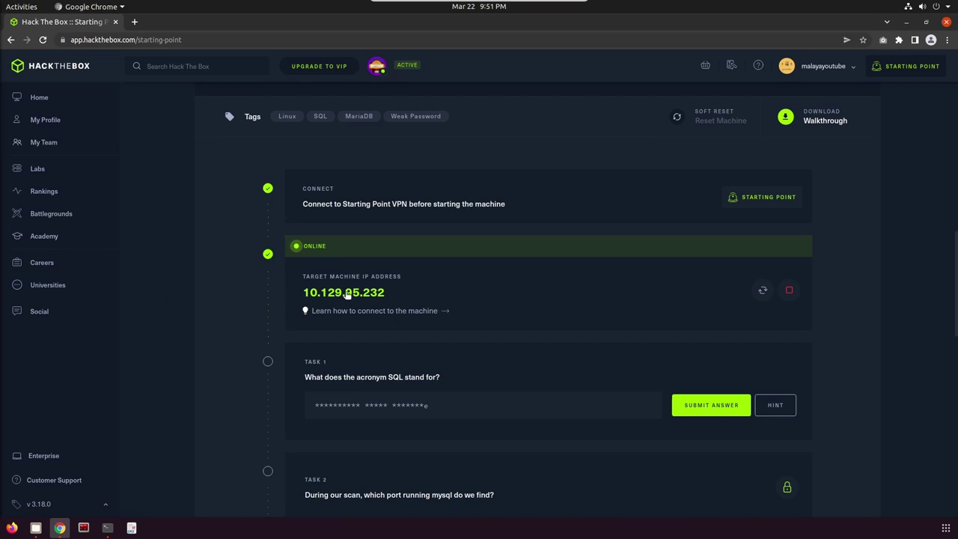
{"action": "left_click", "coordinate": [349, 298]}
{"action": "left_click", "coordinate": [352, 295]}
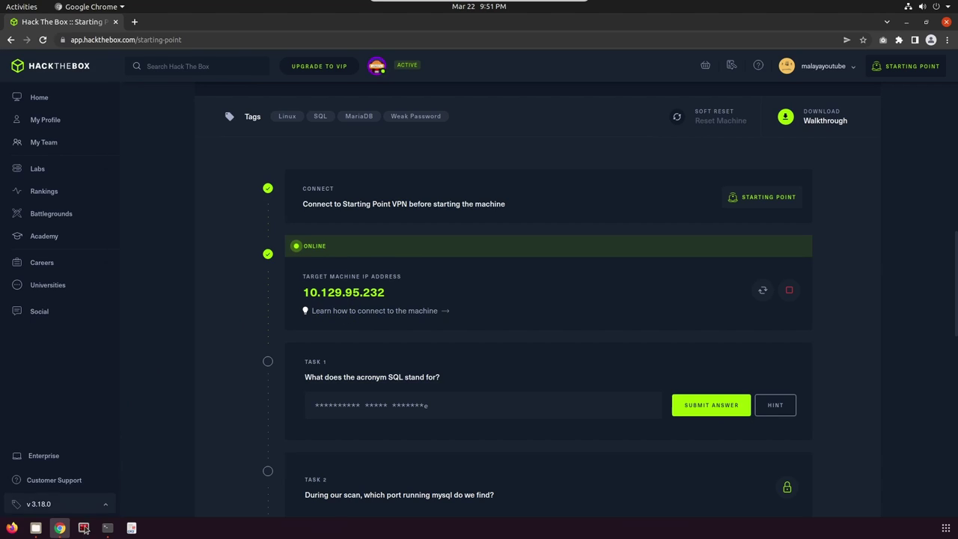
- Ping 10.129.95.232 from Terminator, stop after 7 replies, and close the window
{"action": "left_click", "coordinate": [83, 528]}
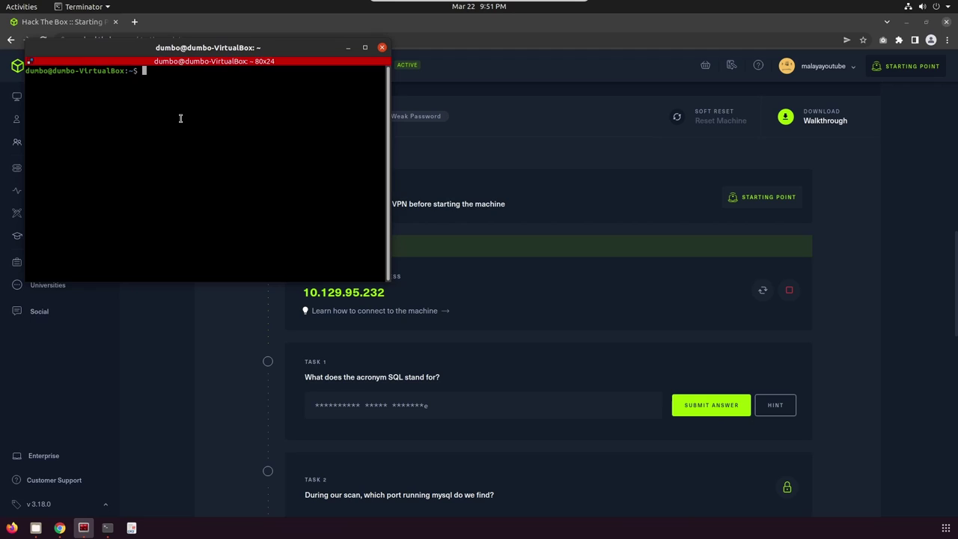
{"action": "type", "text": "ping"}
{"action": "right_click", "coordinate": [188, 74]}
{"action": "left_click", "coordinate": [213, 96]}
{"action": "key", "text": "Return"}
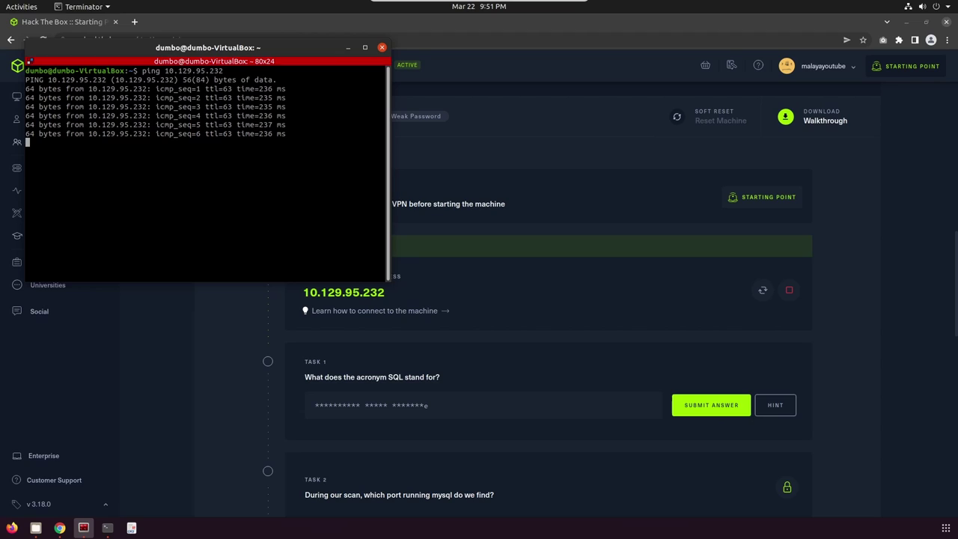
{"action": "key", "text": "ctrl+c"}
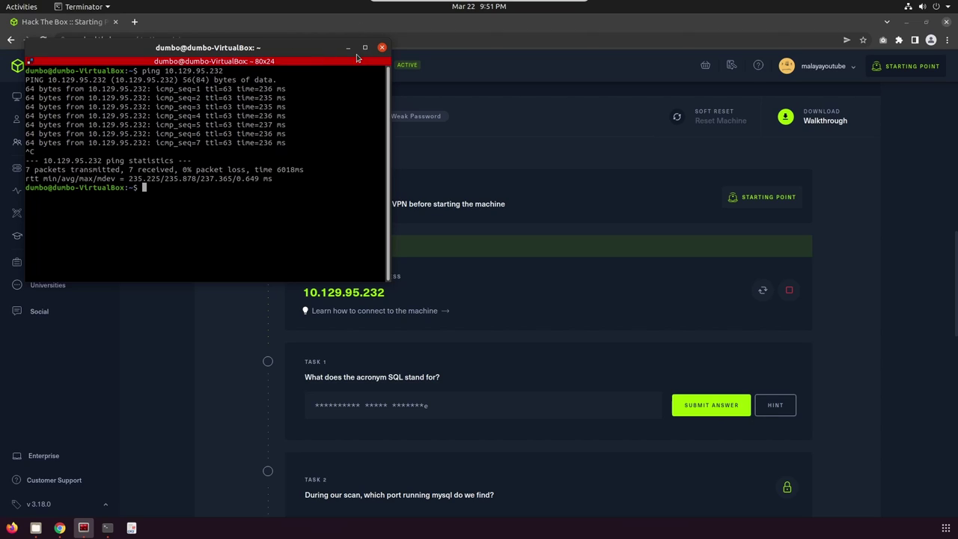
{"action": "left_click", "coordinate": [382, 47]}
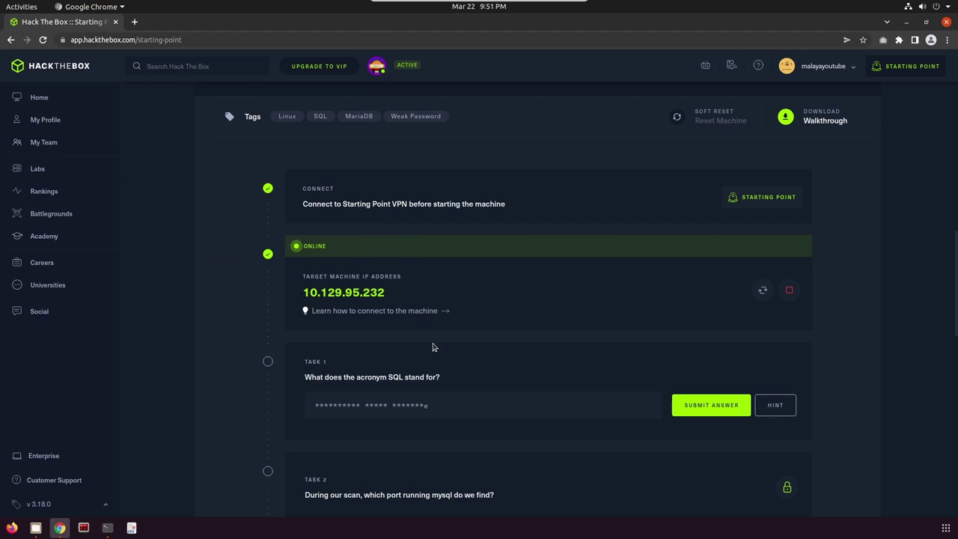
- Submit 'Structured Query language' as the Task 1 answer
{"action": "scroll", "coordinate": [429, 344], "scroll_direction": "down", "scroll_amount": 2}
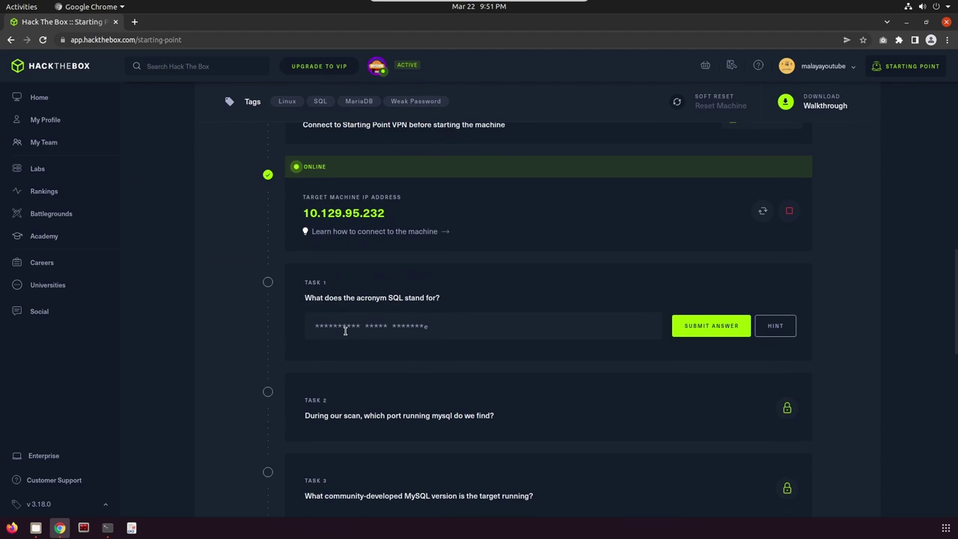
{"action": "left_click", "coordinate": [345, 332]}
{"action": "type", "text": "Structured Query language"}
{"action": "left_click", "coordinate": [718, 324]}
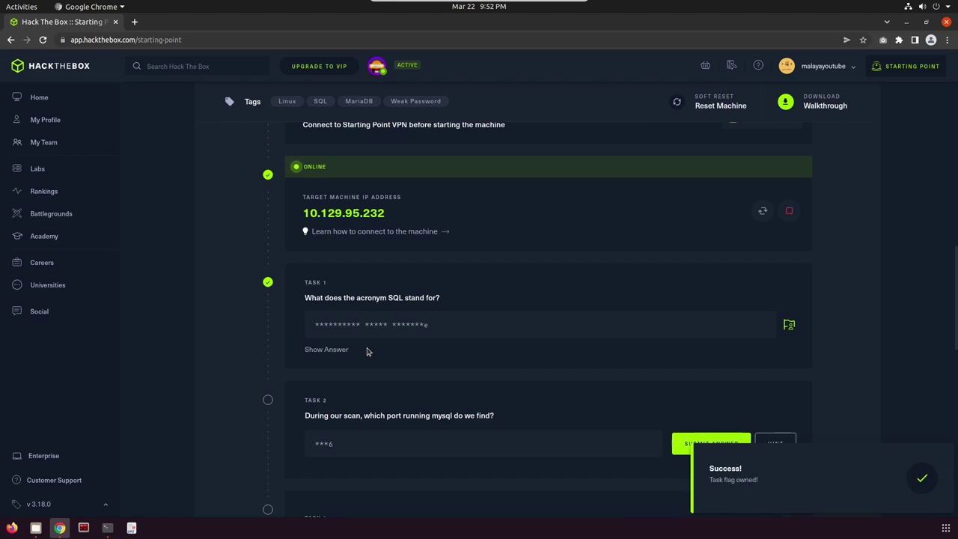
{"action": "scroll", "coordinate": [366, 351], "scroll_direction": "down", "scroll_amount": 2}
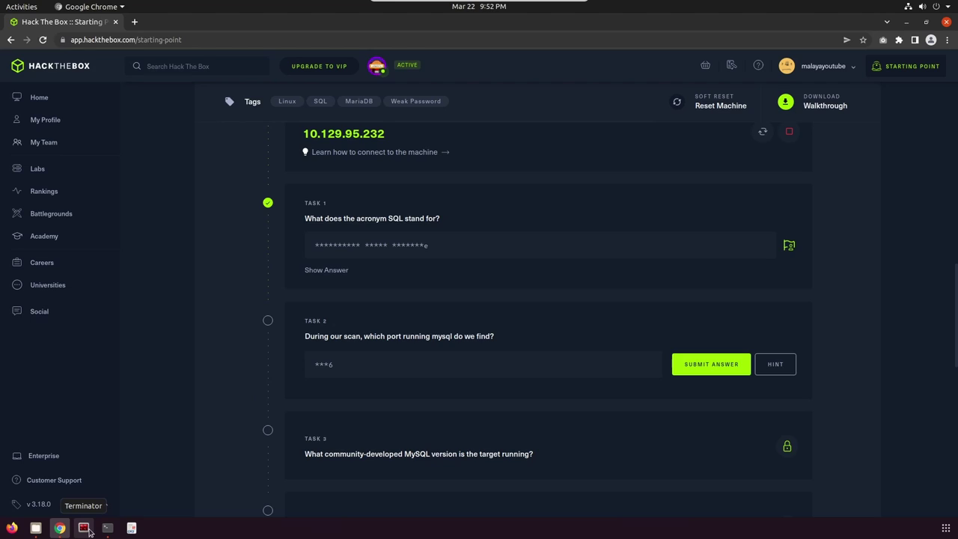
- Run nmap -sV against 10.129.95.232 in Terminator, revealing 3306/tcp mysql
{"action": "left_click", "coordinate": [87, 530]}
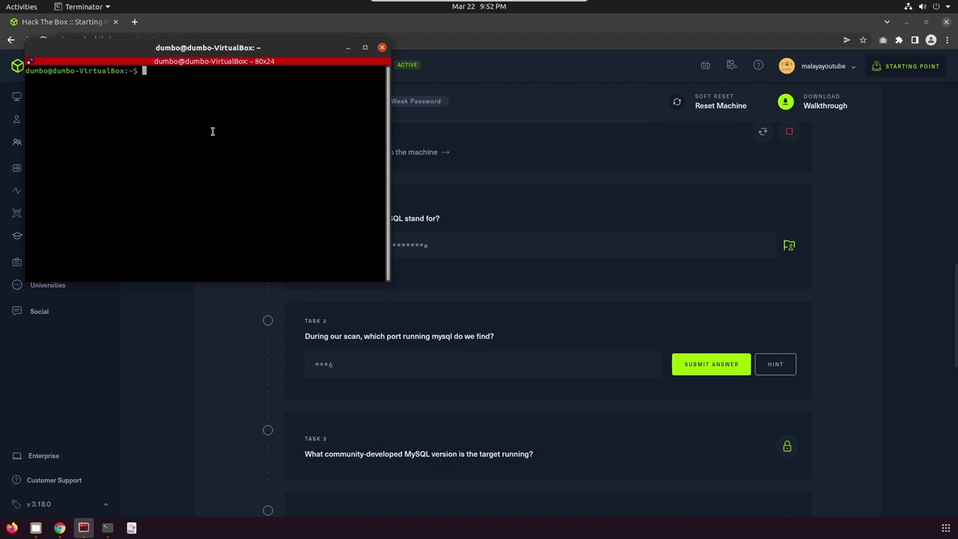
{"action": "type", "text": "nmap -sV"}
{"action": "right_click", "coordinate": [201, 78]}
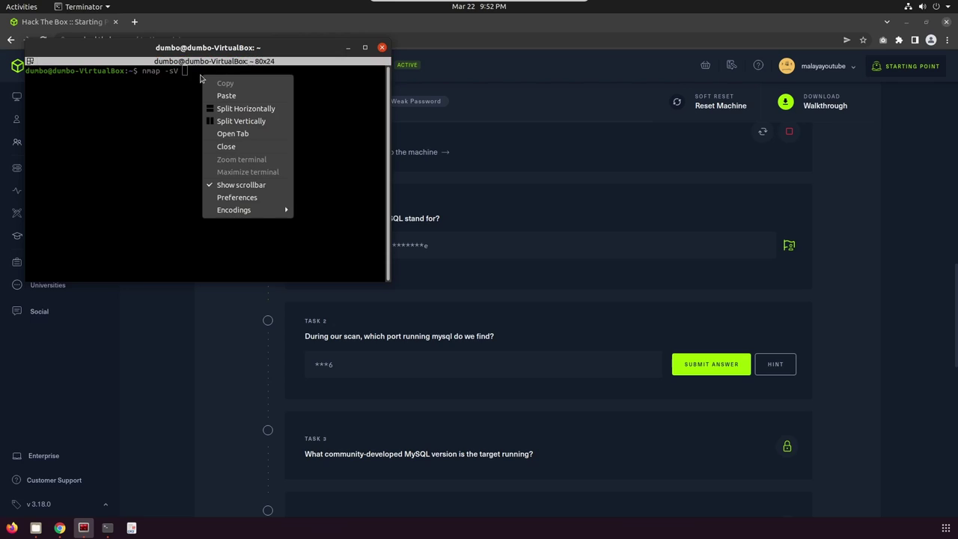
{"action": "left_click", "coordinate": [212, 91]}
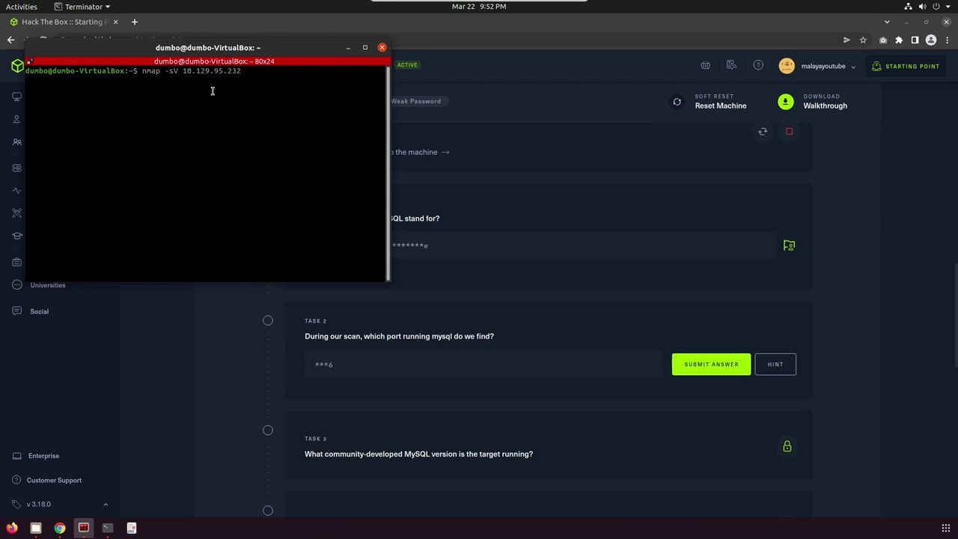
{"action": "key", "text": "Return"}
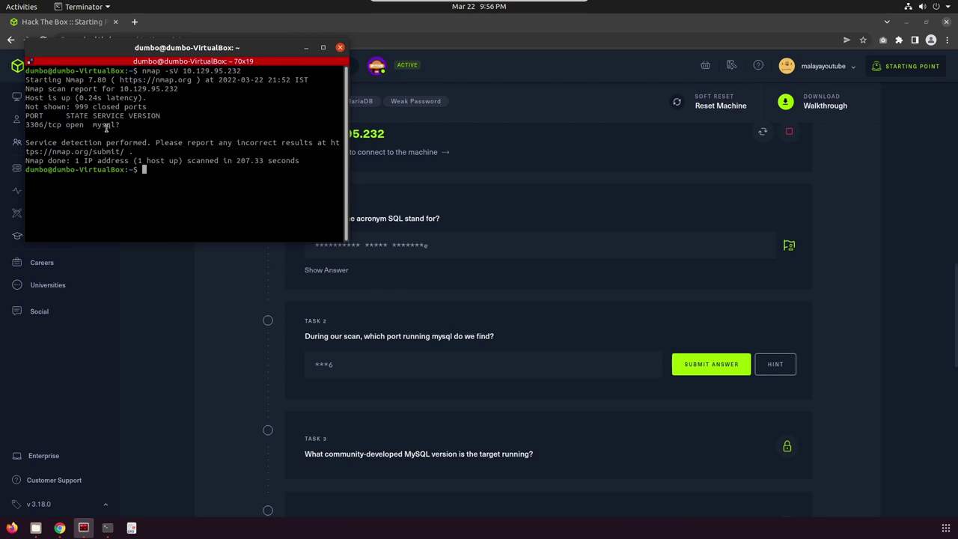
- Submit 3306 as the Task 2 answer on the Sequel page
{"action": "left_click", "coordinate": [427, 384]}
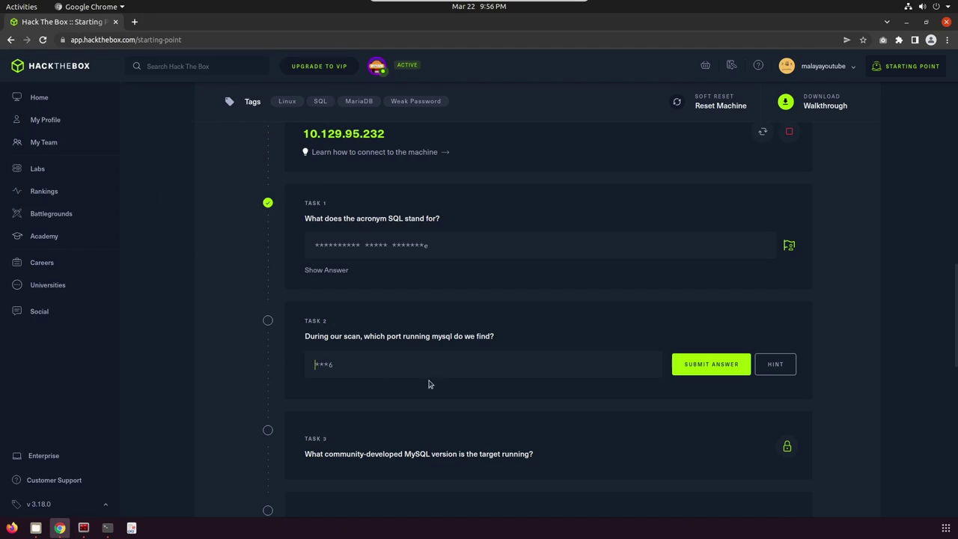
{"action": "type", "text": "3306"}
{"action": "left_click", "coordinate": [691, 371]}
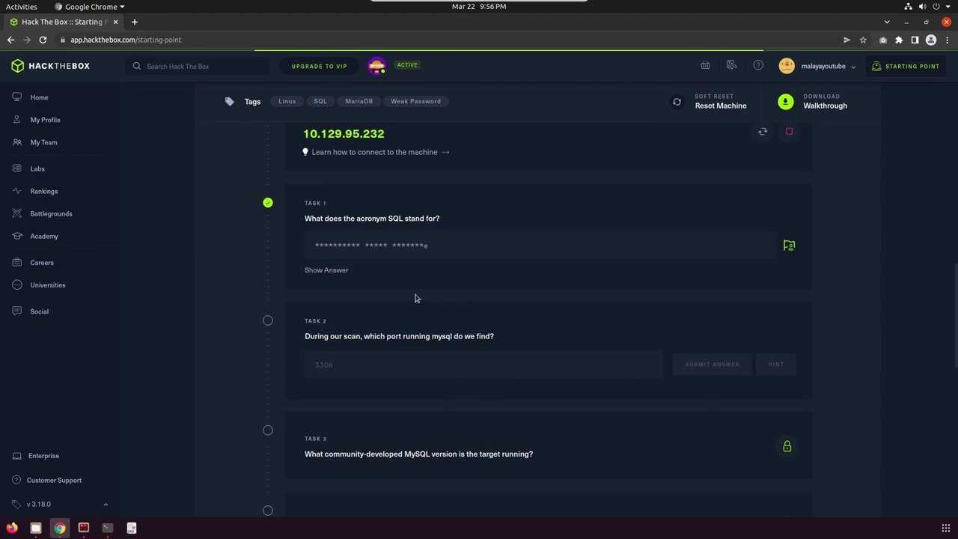
{"action": "scroll", "coordinate": [414, 297], "scroll_direction": "down", "scroll_amount": 4}
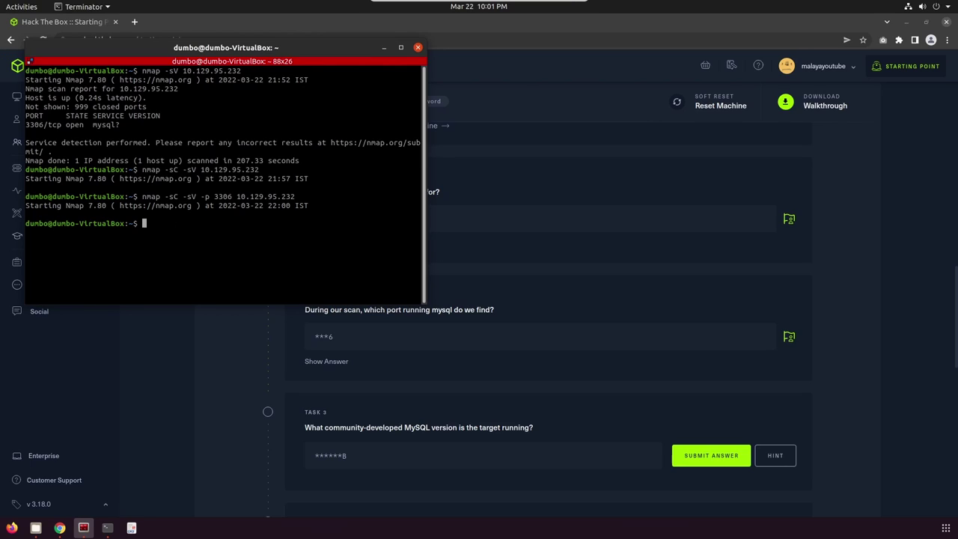
- Run nmap -sC -sV -p 3306 10.129.95.232 to read the MariaDB 10.3.27 version
{"action": "type", "text": "nmap -sC"}
{"action": "type", "text": "-sV"}
{"action": "type", "text": "-p 3306 10.129.95.232"}
{"action": "key", "text": "Return"}
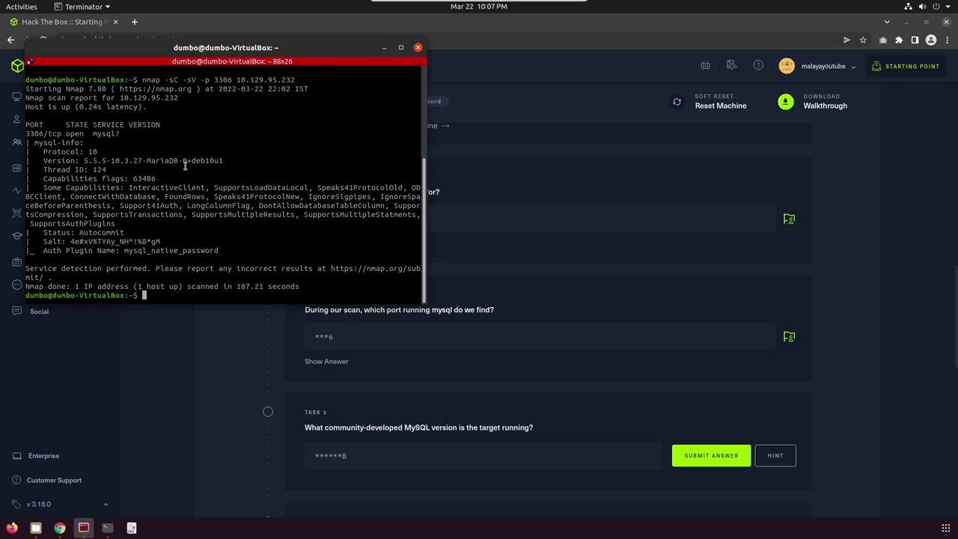
{"action": "left_click", "coordinate": [384, 47]}
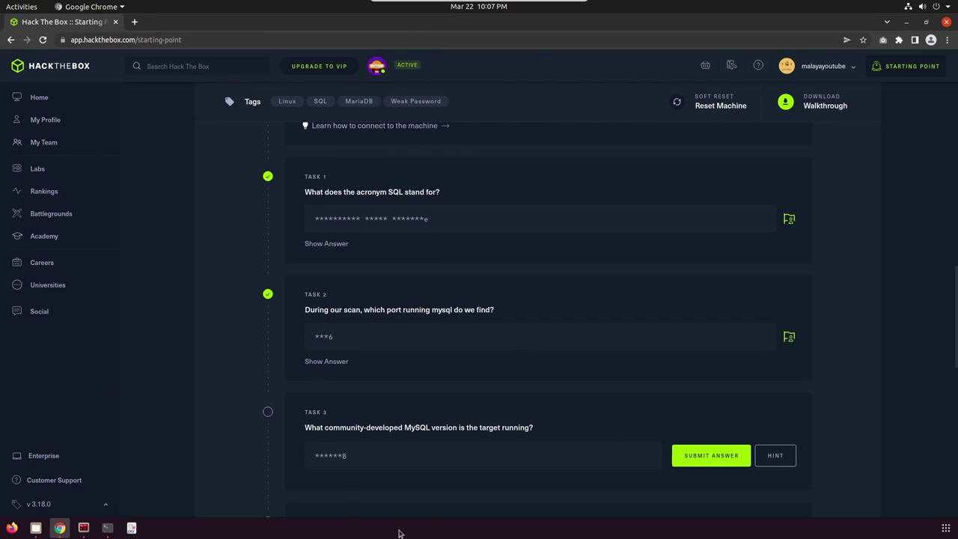
- Submit mariadb as the Task 3 answer
{"action": "scroll", "coordinate": [427, 389], "scroll_direction": "down", "scroll_amount": 3}
{"action": "left_click", "coordinate": [356, 353]}
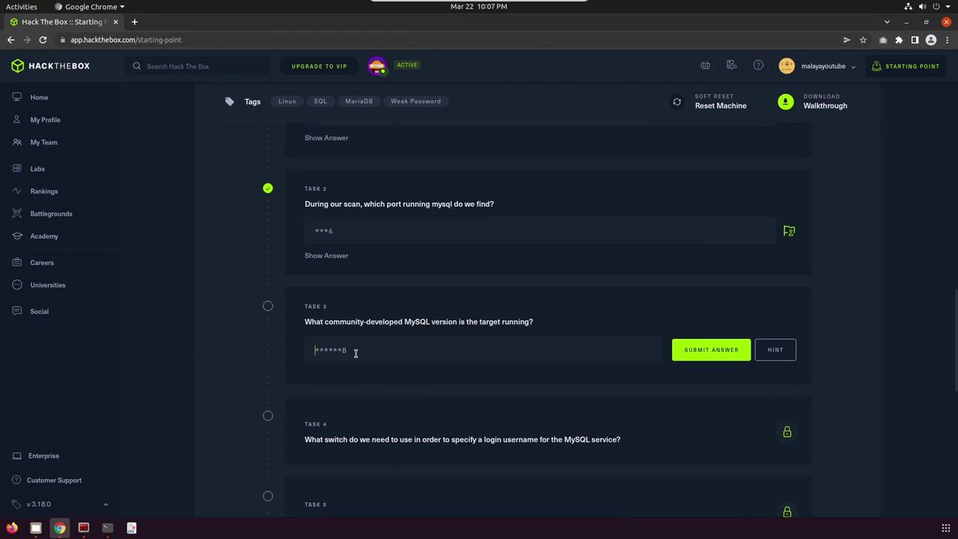
{"action": "type", "text": "mariadb"}
{"action": "left_click", "coordinate": [711, 350]}
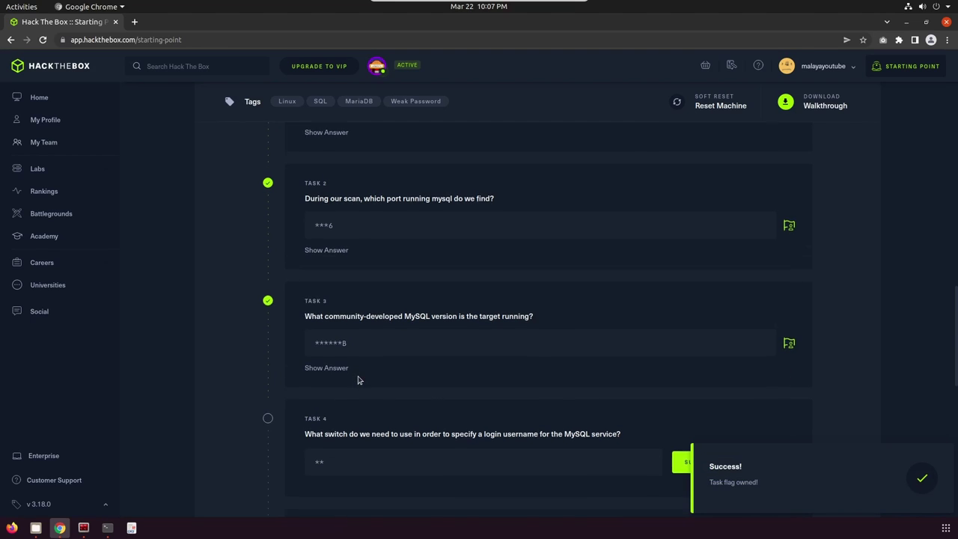
{"action": "scroll", "coordinate": [352, 378], "scroll_direction": "down", "scroll_amount": 2}
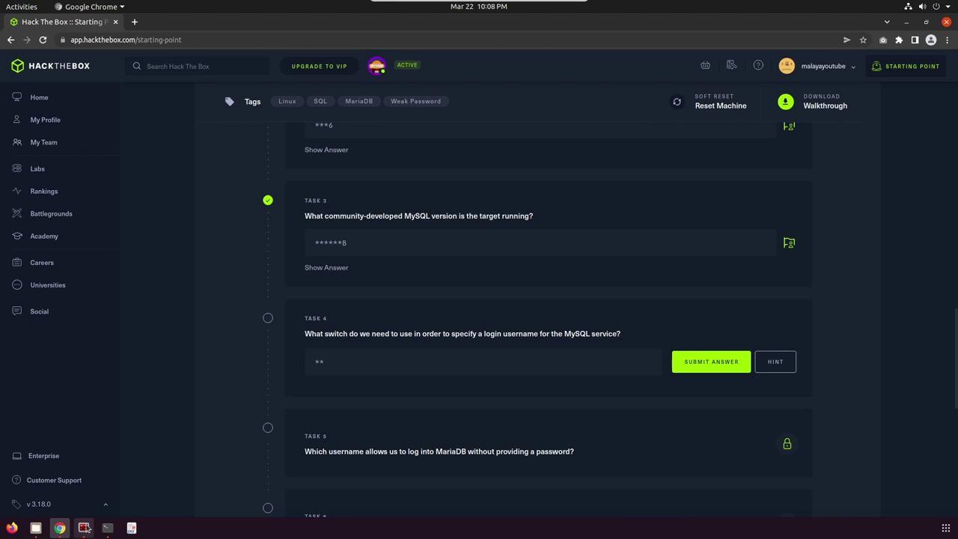
- In Terminator, clear the screen, run mysql --help and highlight the -u login-user option
{"action": "left_click", "coordinate": [83, 528]}
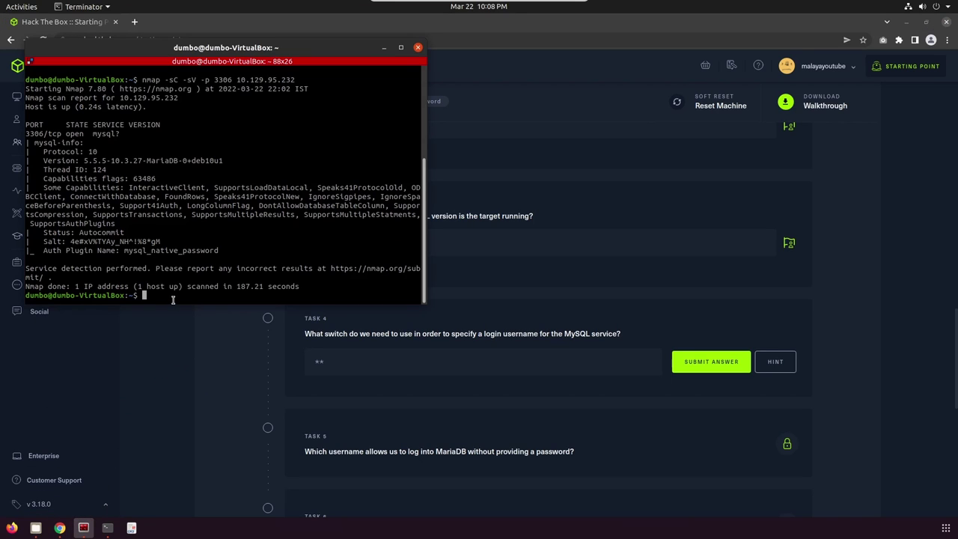
{"action": "type", "text": "clear"}
{"action": "key", "text": "Return"}
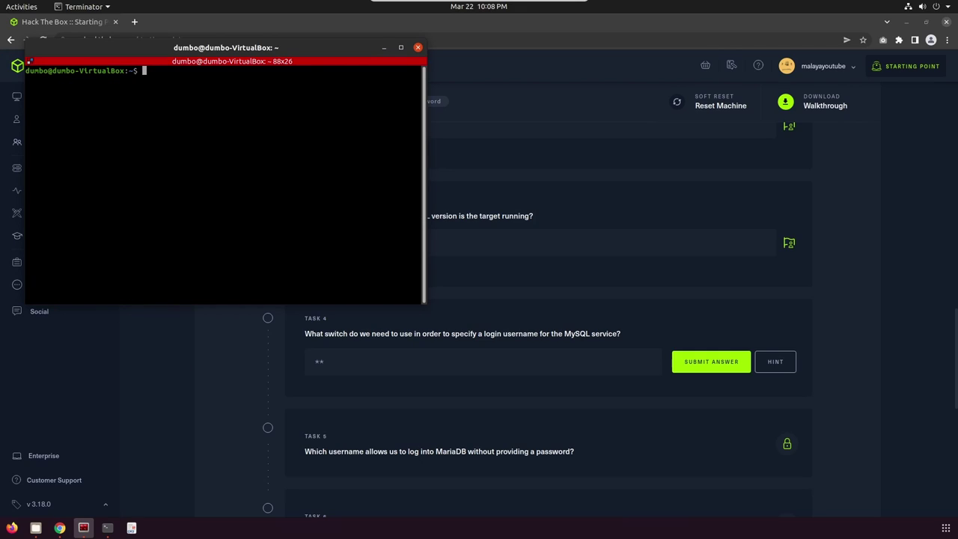
{"action": "type", "text": "mysql --help"}
{"action": "key", "text": "Return"}
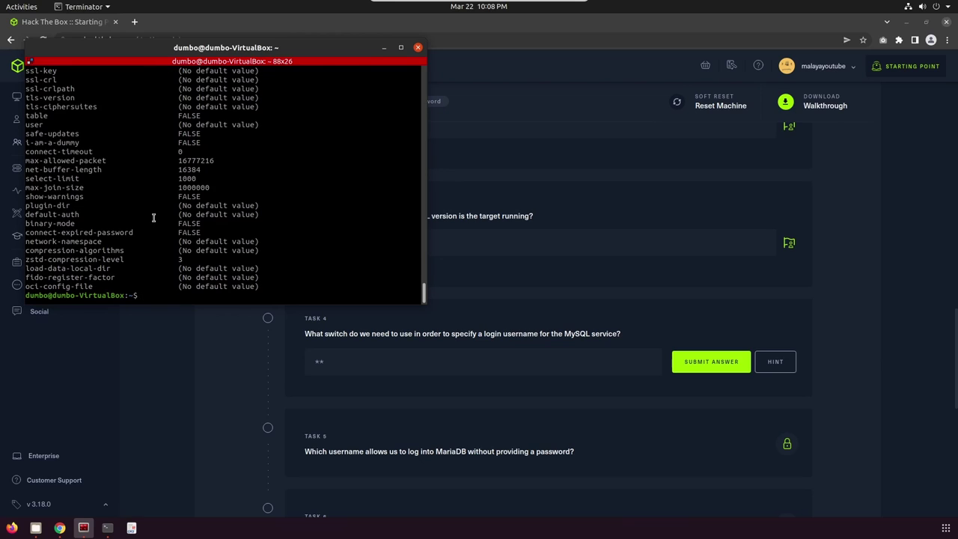
{"action": "scroll", "coordinate": [153, 217], "scroll_direction": "up", "scroll_amount": 10}
{"action": "scroll", "coordinate": [154, 217], "scroll_direction": "up", "scroll_amount": 10}
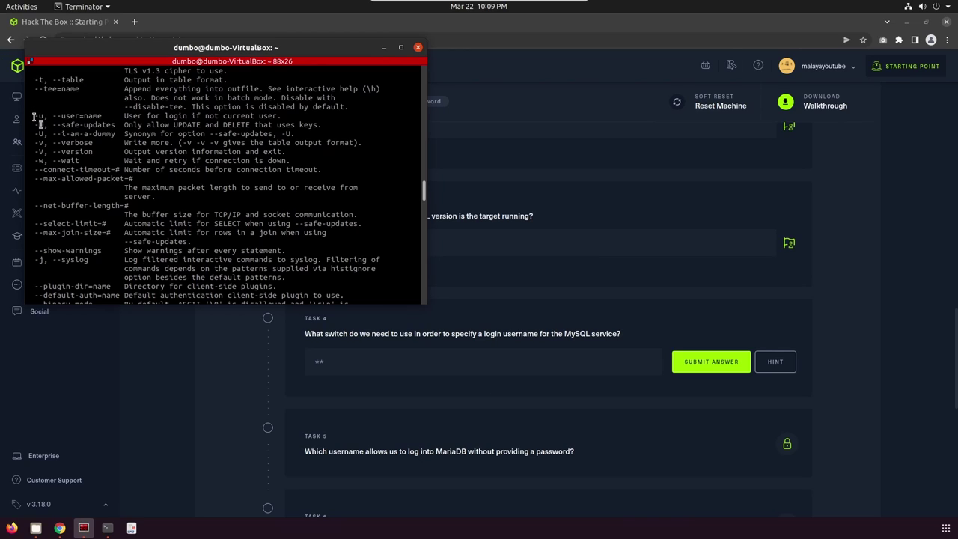
{"action": "left_click_drag", "start_coordinate": [33, 116], "coordinate": [47, 116]}
- Answer Task 4 with -u and submit it
{"action": "left_click", "coordinate": [384, 47]}
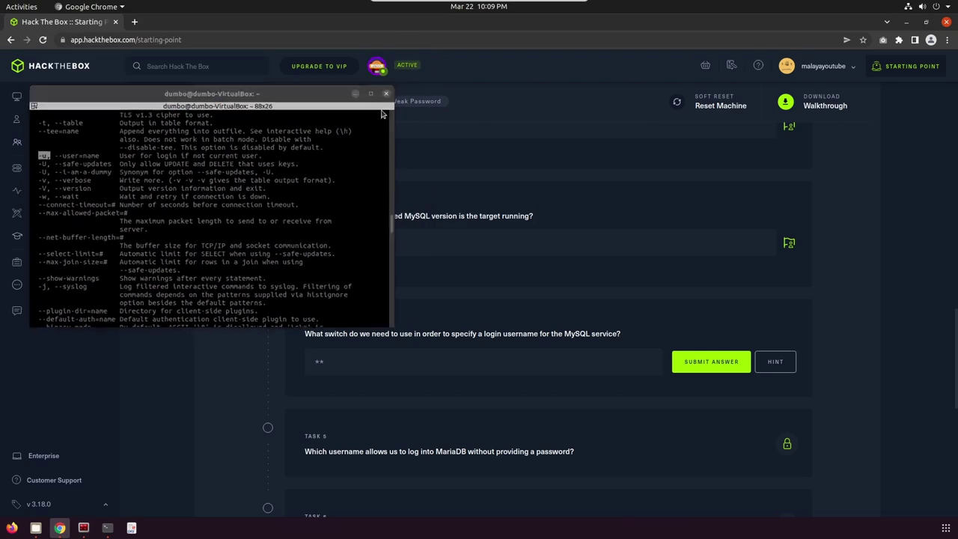
{"action": "left_click", "coordinate": [350, 359]}
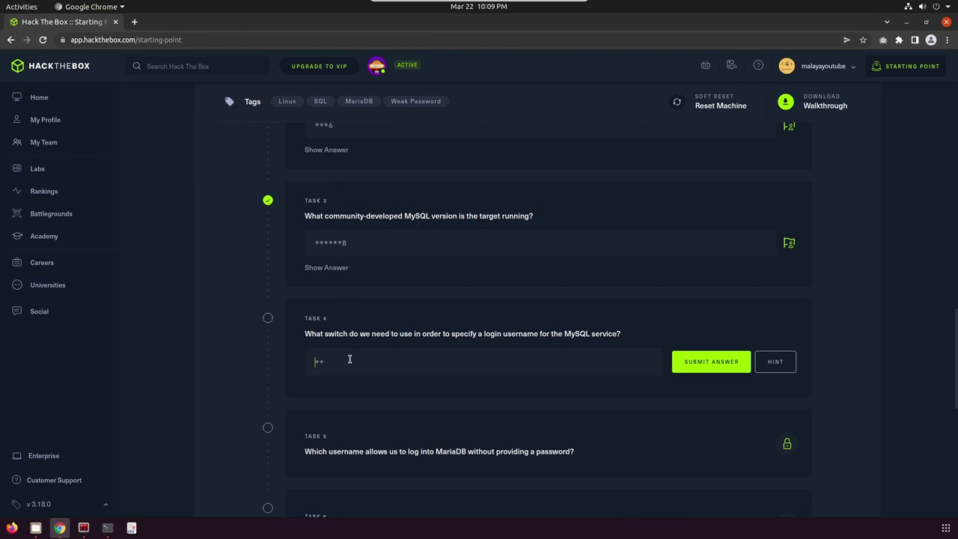
{"action": "type", "text": "-u"}
{"action": "left_click", "coordinate": [691, 360]}
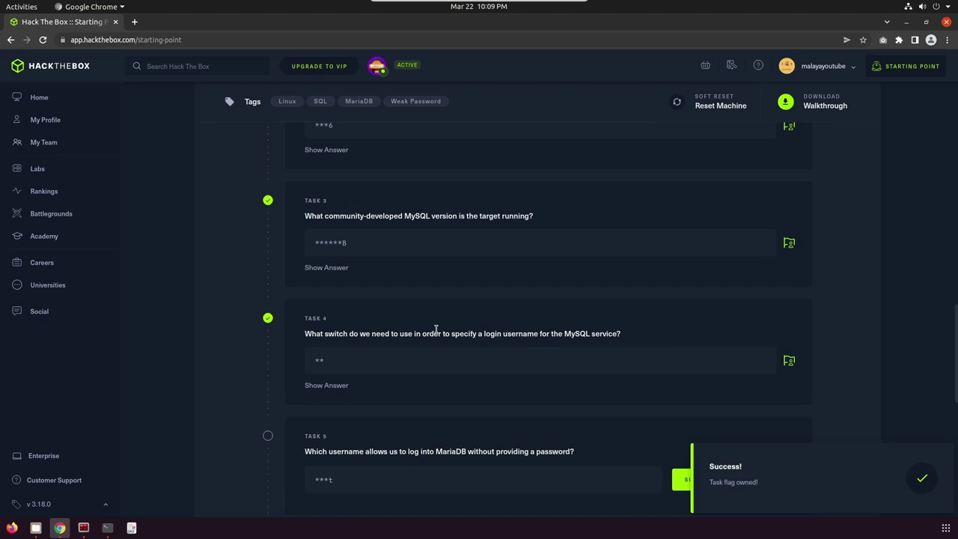
- Answer Task 5 with root and submit it
{"action": "scroll", "coordinate": [438, 328], "scroll_direction": "down", "scroll_amount": 3}
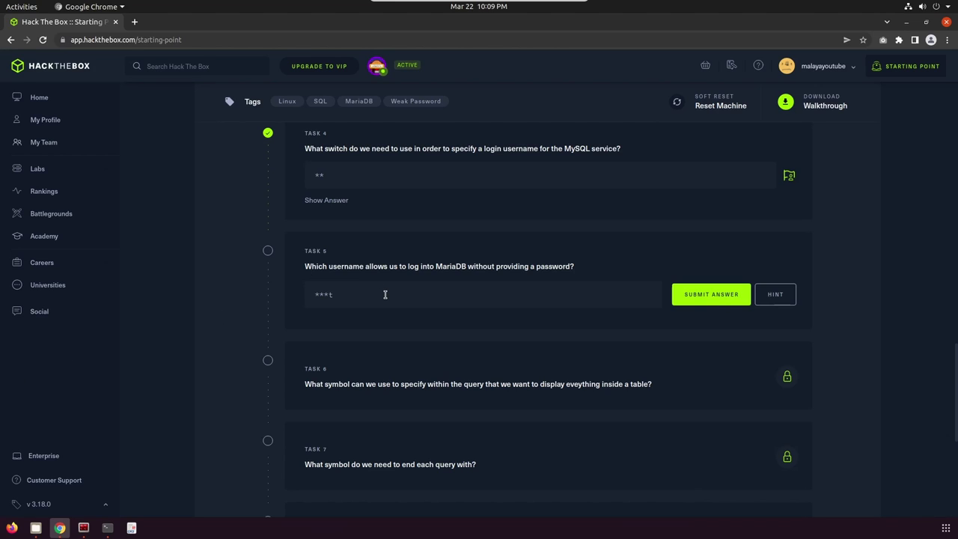
{"action": "scroll", "coordinate": [385, 294], "scroll_direction": "down", "scroll_amount": 1}
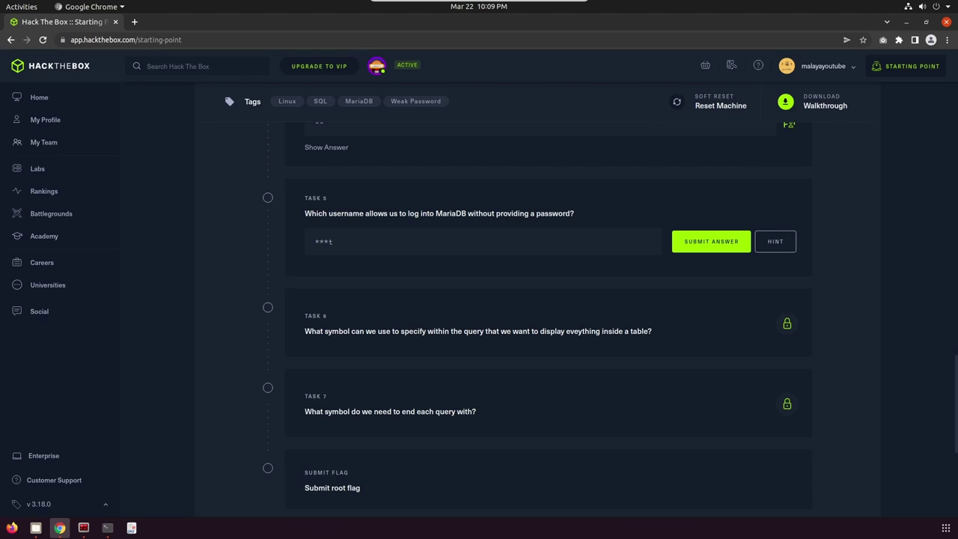
{"action": "left_click", "coordinate": [328, 244]}
{"action": "type", "text": "root"}
{"action": "left_click", "coordinate": [706, 250]}
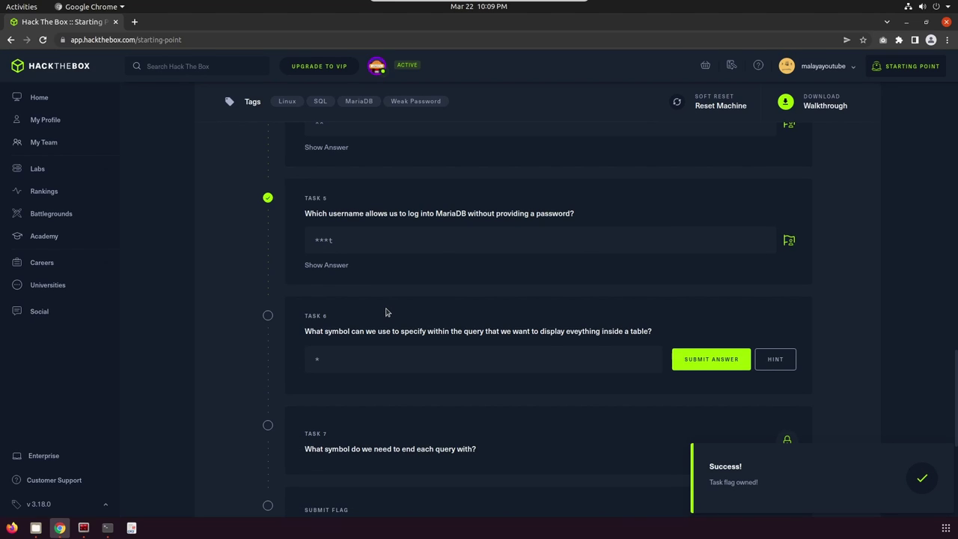
{"action": "scroll", "coordinate": [386, 313], "scroll_direction": "down", "scroll_amount": 1}
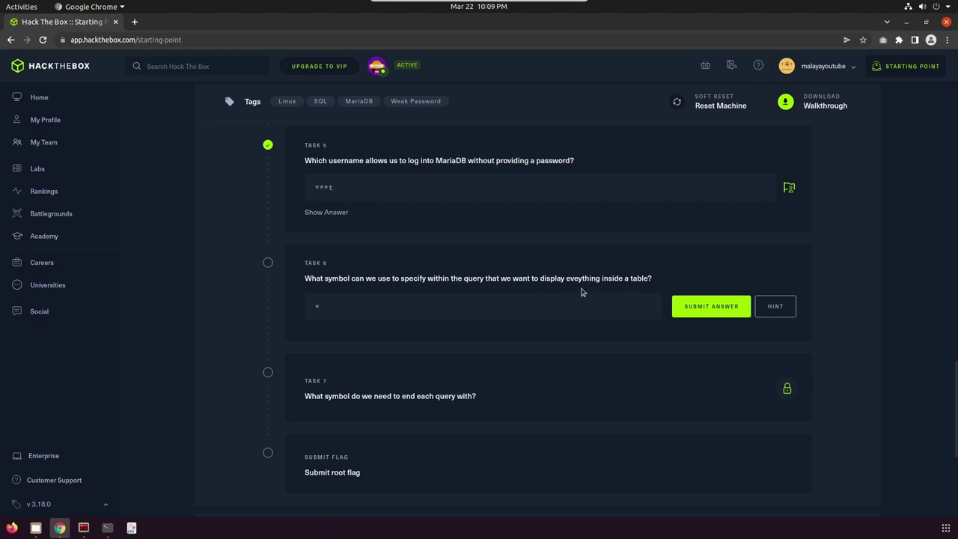
- Answer Task 6 with * and submit it
{"action": "left_click", "coordinate": [325, 307]}
{"action": "type", "text": "(89"}
{"action": "key", "text": "BackSpace"}
{"action": "key", "text": "BackSpace"}
{"action": "type", "text": "("}
{"action": "left_click", "coordinate": [688, 310]}
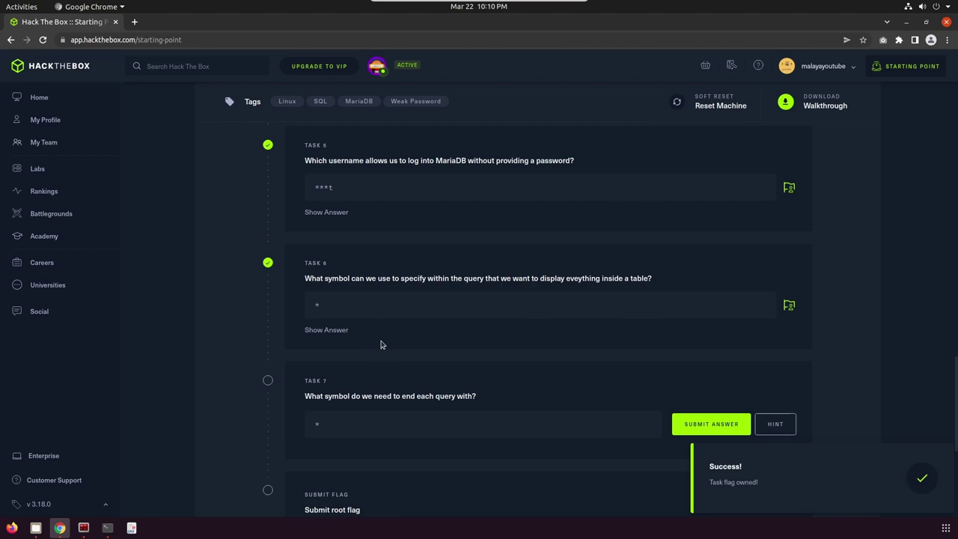
{"action": "scroll", "coordinate": [380, 345], "scroll_direction": "down", "scroll_amount": 2}
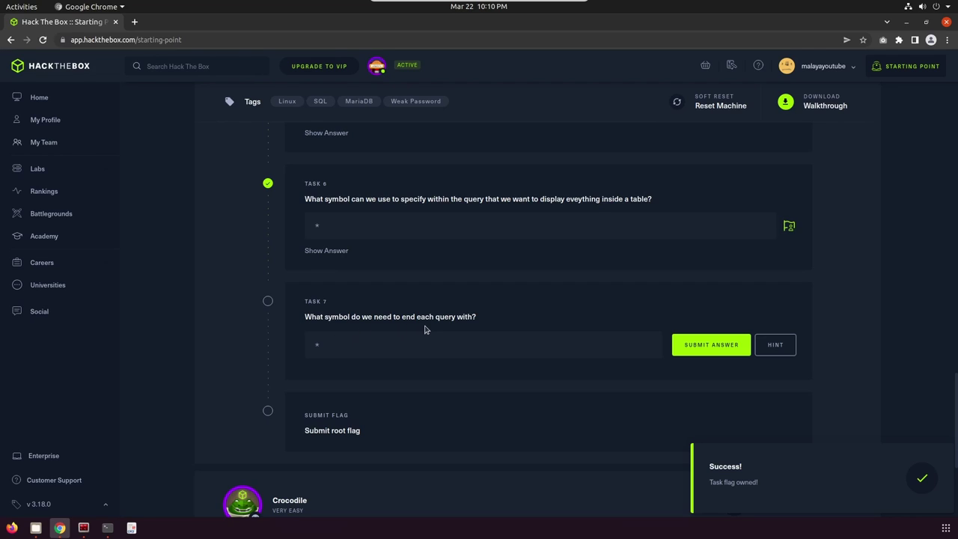
- Answer Task 7 with ; and submit it
{"action": "left_click", "coordinate": [344, 352]}
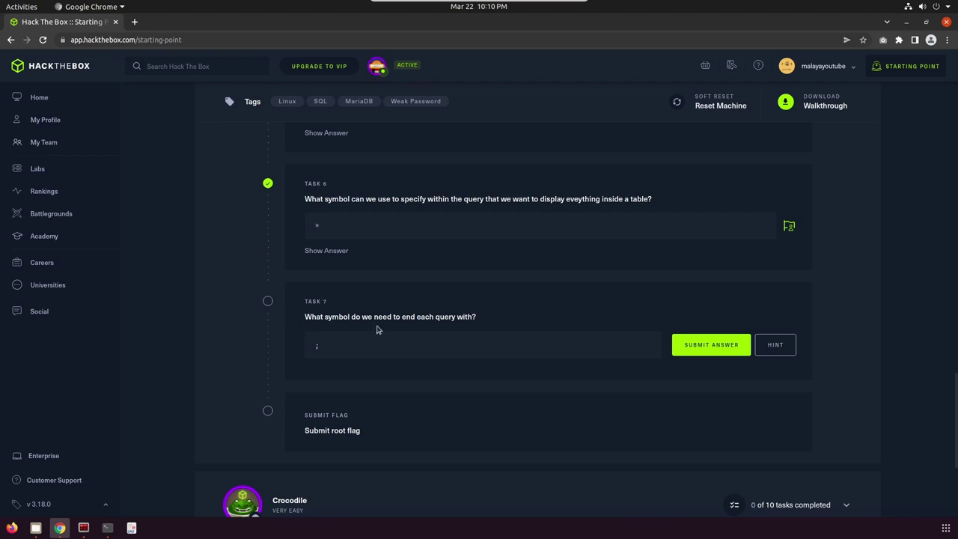
{"action": "left_click", "coordinate": [696, 344]}
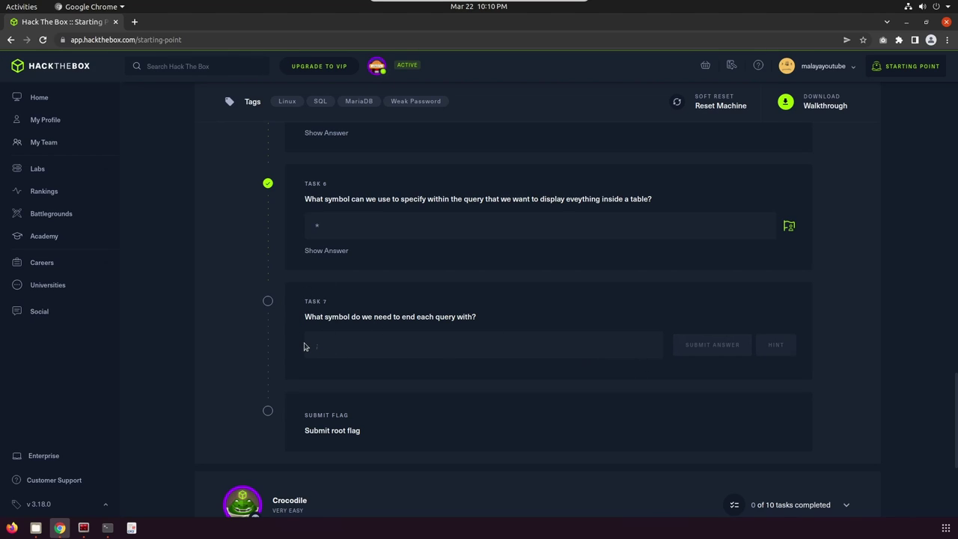
{"action": "scroll", "coordinate": [304, 346], "scroll_direction": "down", "scroll_amount": 3}
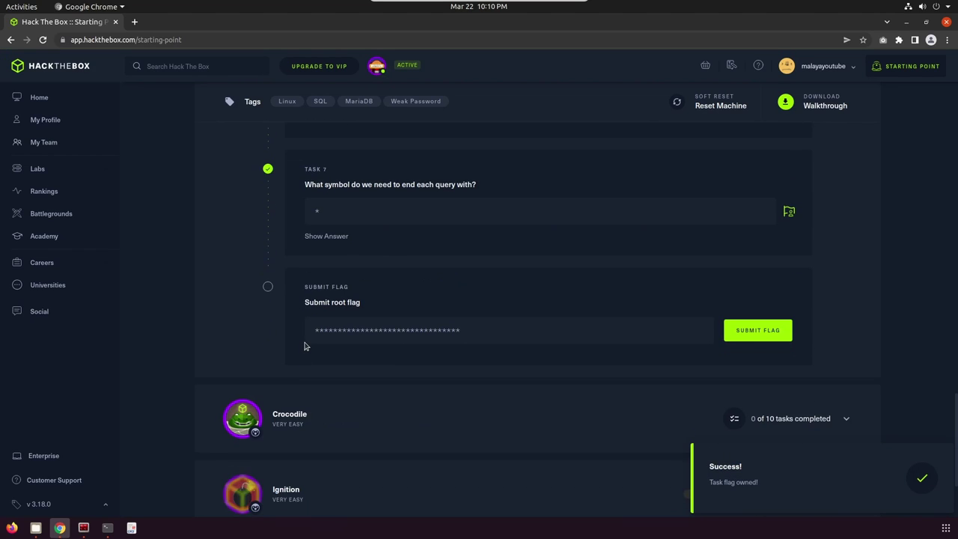
{"action": "scroll", "coordinate": [305, 343], "scroll_direction": "up", "scroll_amount": 1}
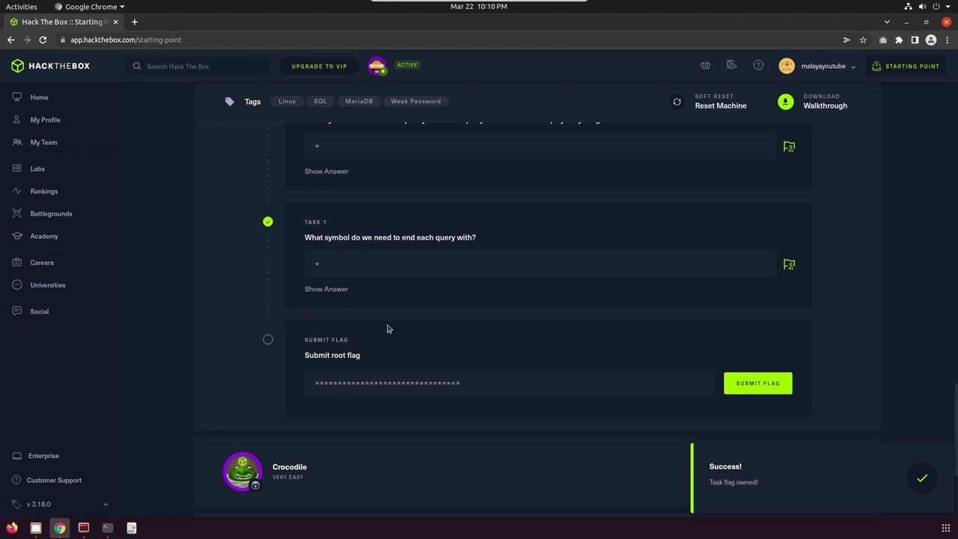
{"action": "scroll", "coordinate": [383, 334], "scroll_direction": "down", "scroll_amount": 1}
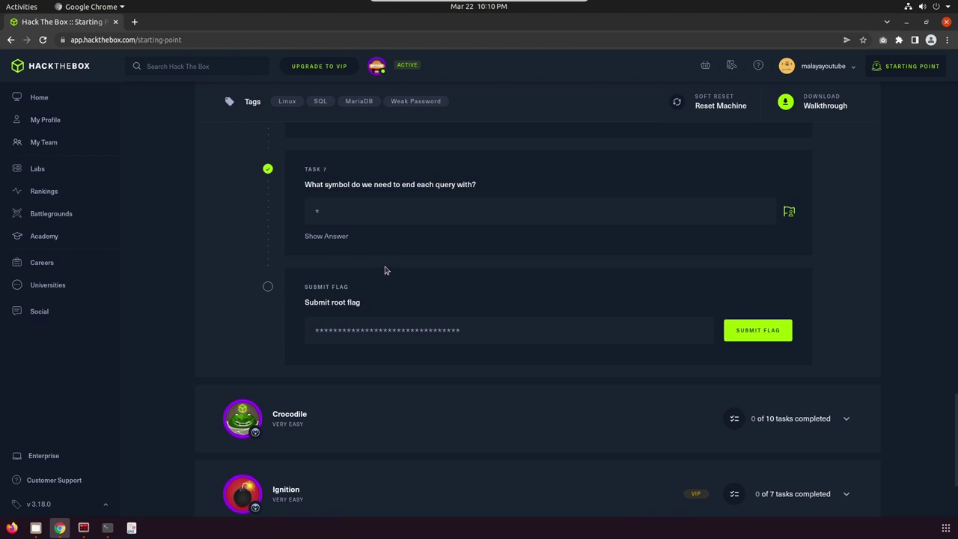
- Back in Terminator, scroll the help output to the end and clear the terminal
{"action": "left_click", "coordinate": [81, 532]}
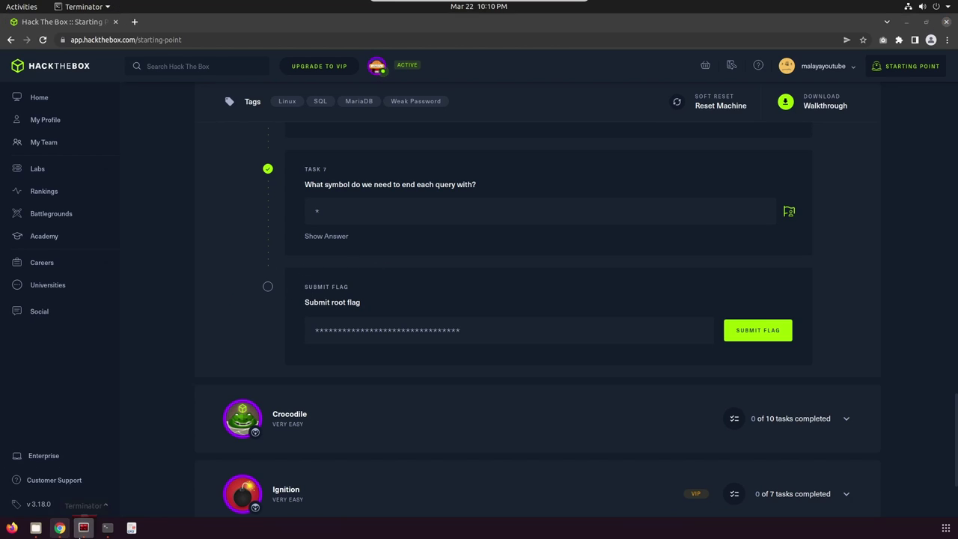
{"action": "scroll", "coordinate": [353, 187], "scroll_direction": "down", "scroll_amount": 10}
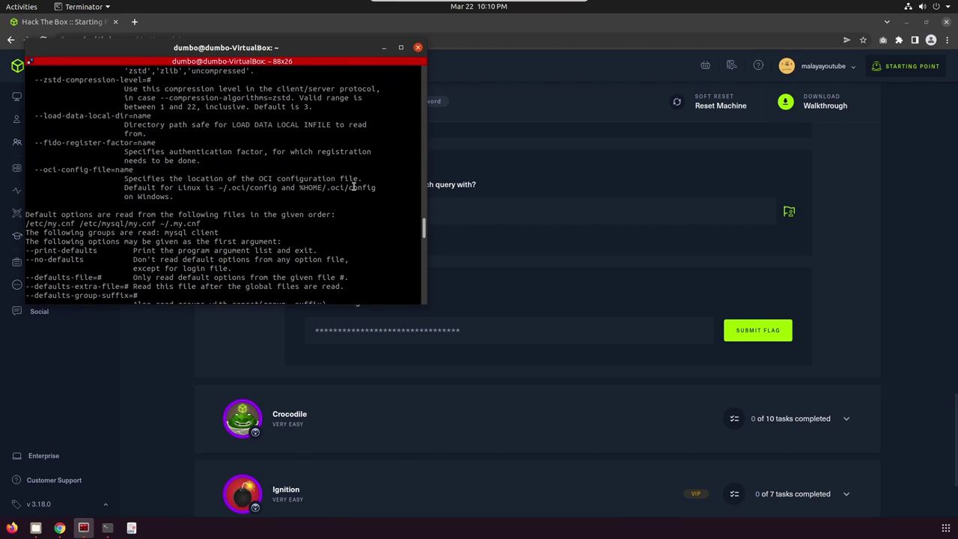
{"action": "scroll", "coordinate": [354, 187], "scroll_direction": "down", "scroll_amount": 15}
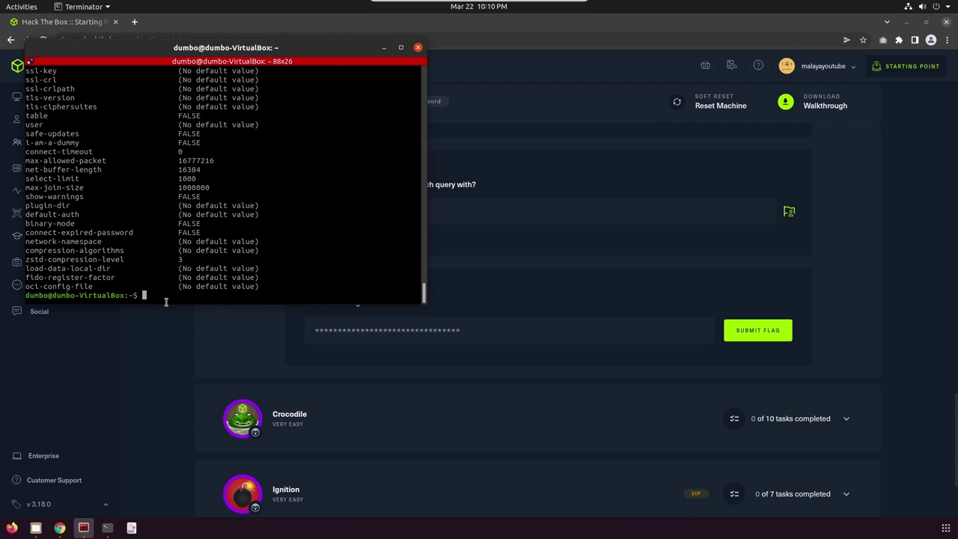
{"action": "type", "text": "clear"}
{"action": "key", "text": "Return"}
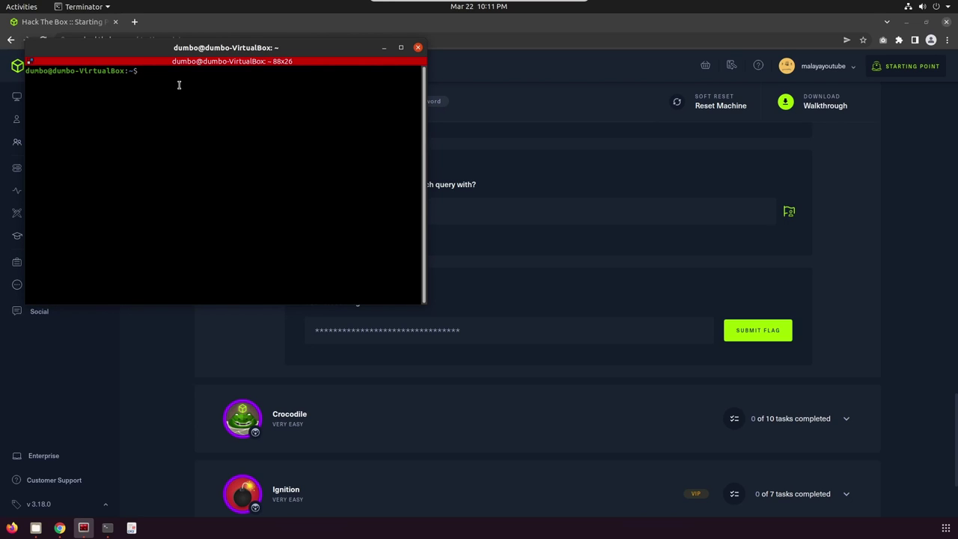
- Start the command mysql -h 10.129 and scroll the task page back to the top
{"action": "type", "text": "mysql -h 10.129"}
{"action": "scroll", "coordinate": [489, 214], "scroll_direction": "up", "scroll_amount": 3}
{"action": "scroll", "coordinate": [530, 211], "scroll_direction": "up", "scroll_amount": 13}
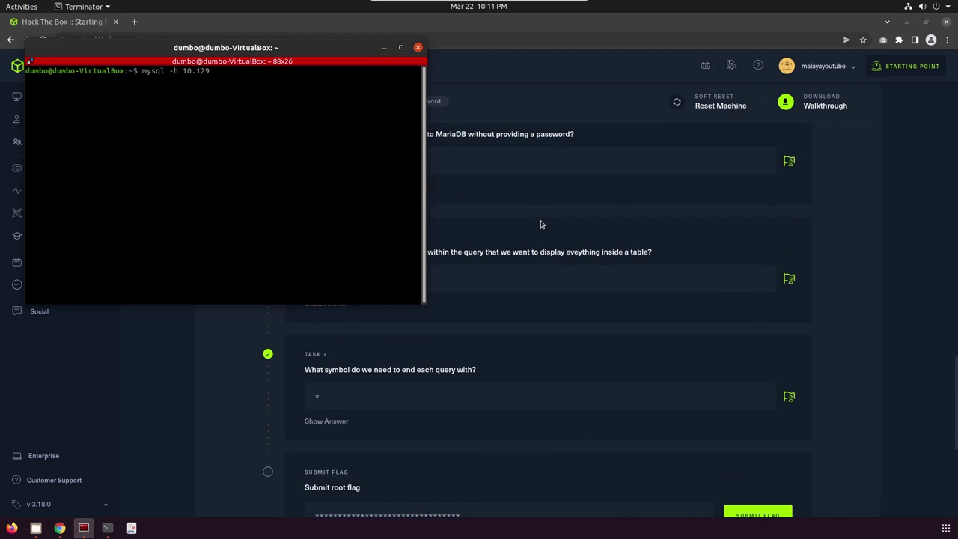
{"action": "scroll", "coordinate": [575, 290], "scroll_direction": "up", "scroll_amount": 10}
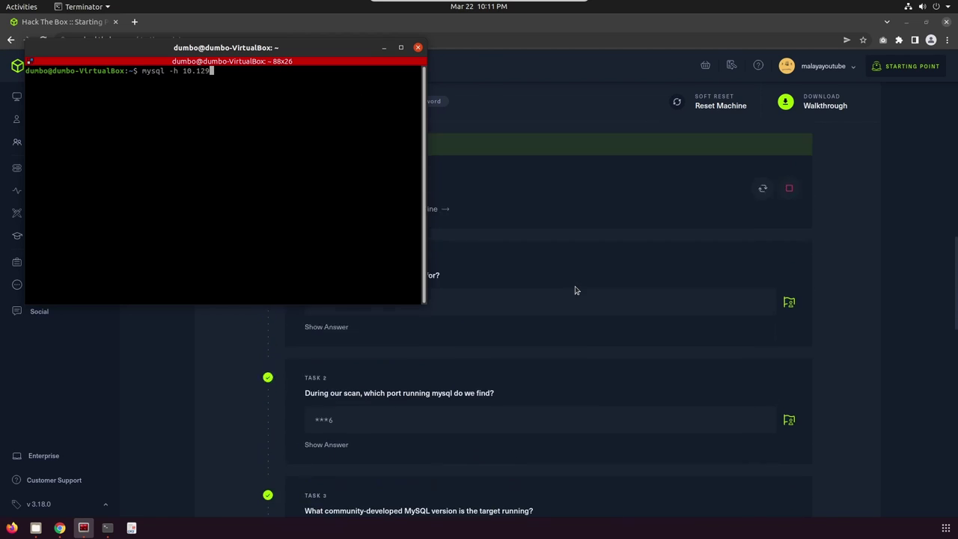
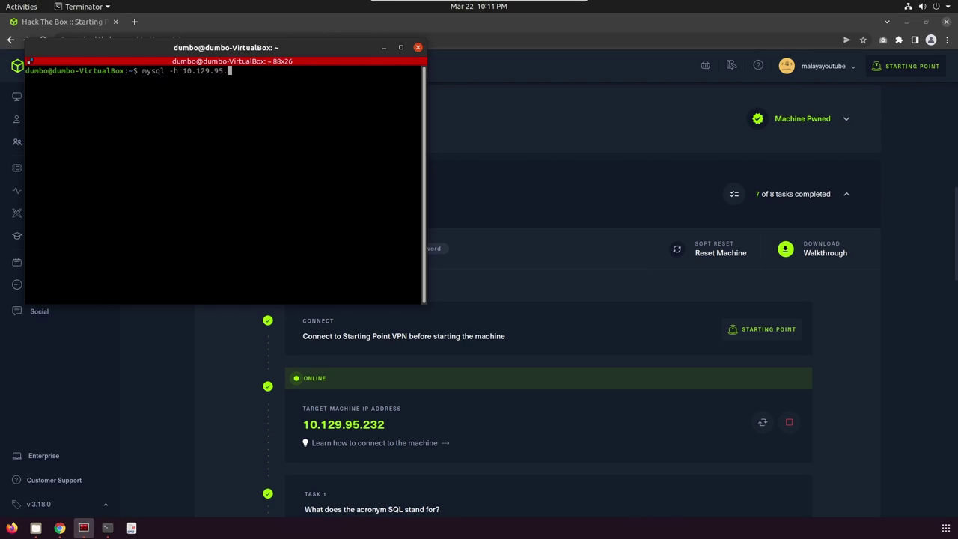
- Complete the host 10.129.95.232 in the mysql command and append the -u user option
{"action": "type", "text": "232"}
{"action": "type", "text": "-u root"}
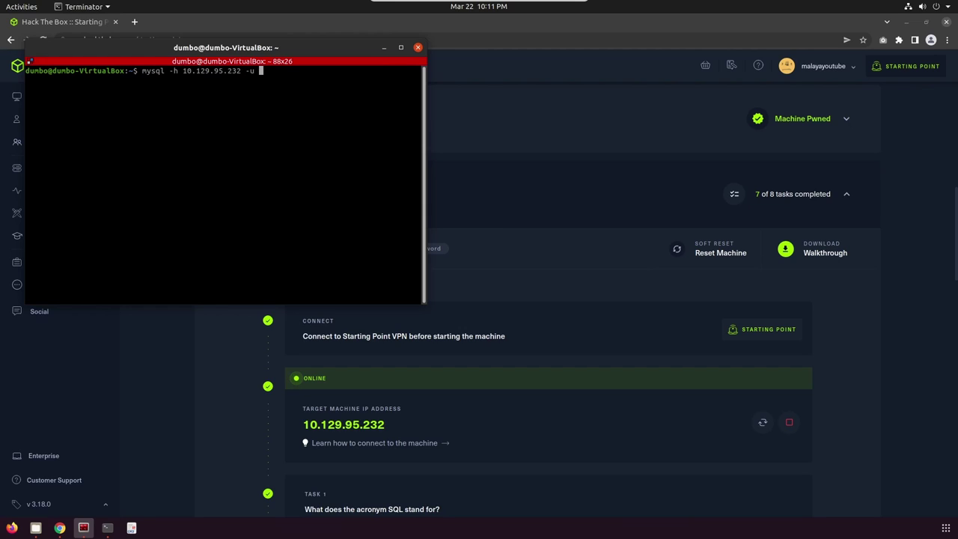
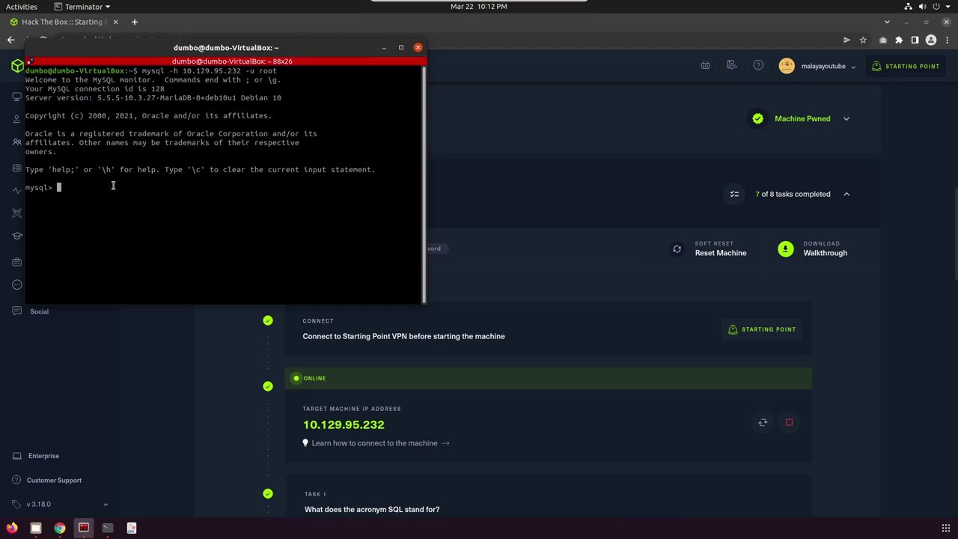
- List the server's databases with show databases; and switch to htb with connect htb;
{"action": "type", "text": "show databases"}
{"action": "type", "text": ";"}
{"action": "key", "text": "Return"}
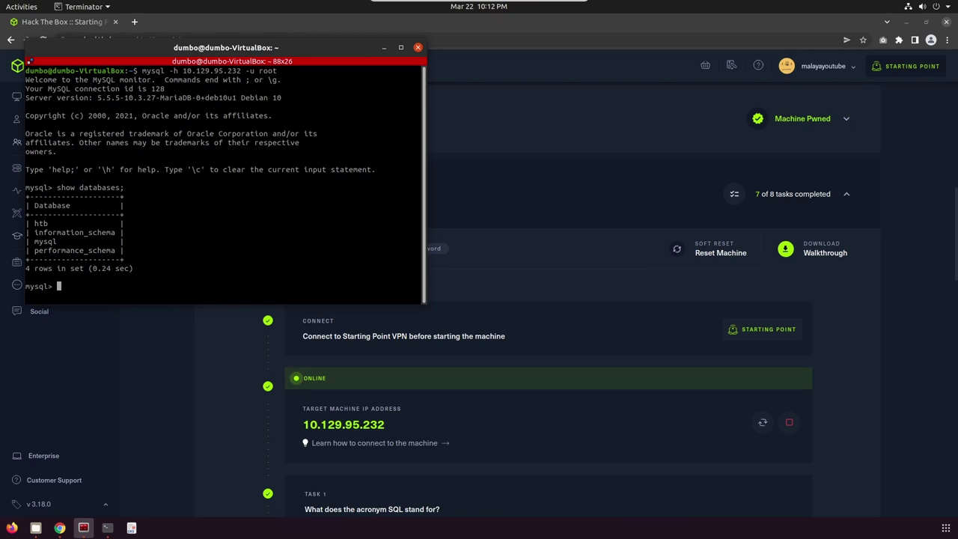
{"action": "type", "text": "connect htb;"}
{"action": "key", "text": "Return"}
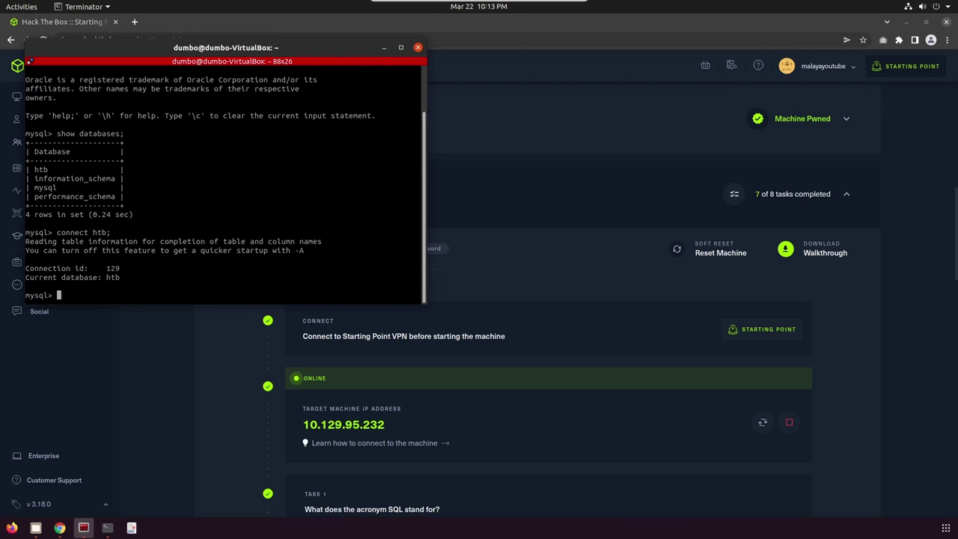
- Run show tables; to list the htb tables config and users
{"action": "type", "text": "show tables;"}
{"action": "key", "text": "Return"}
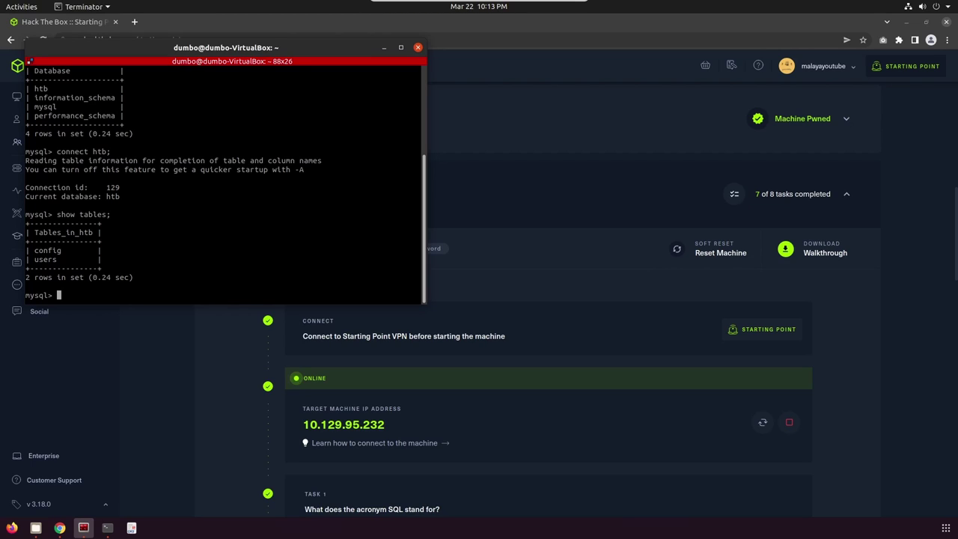
- Run select * from config; and copy the flag row's hash value
{"action": "type", "text": "select * from config;"}
{"action": "key", "text": "Return"}
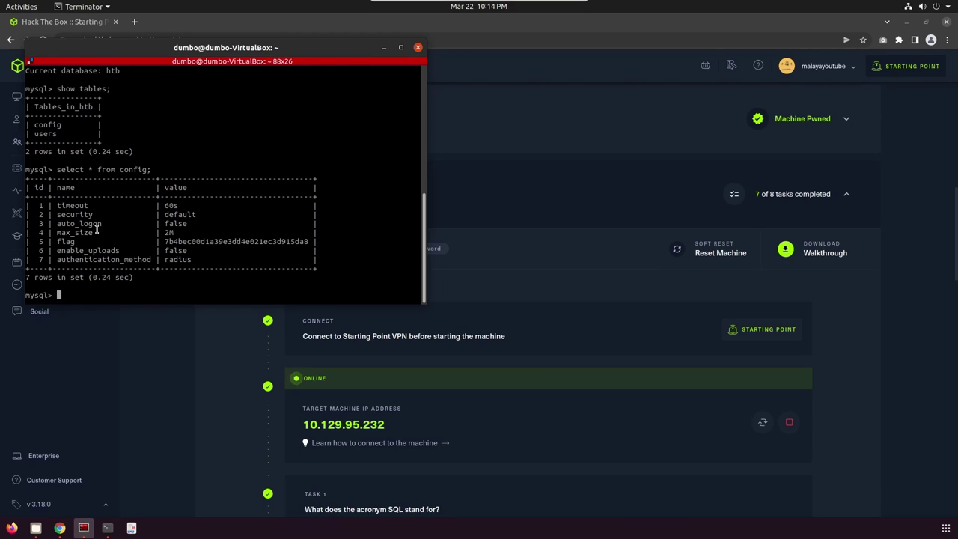
{"action": "double_click", "coordinate": [236, 241]}
{"action": "right_click", "coordinate": [236, 241]}
{"action": "left_click", "coordinate": [255, 250]}
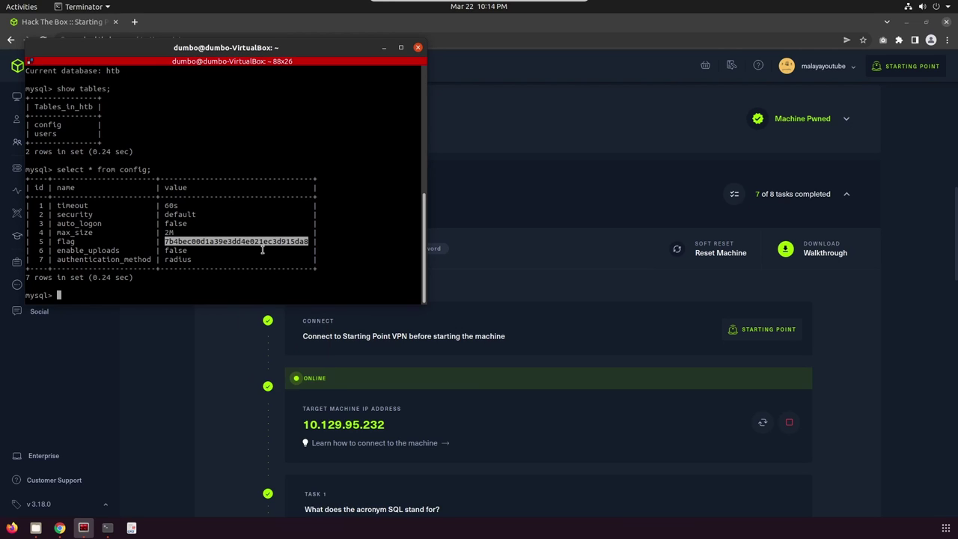
- Paste the copied flag into the root flag field, submit it, and dismiss the Pwned message
{"action": "scroll", "coordinate": [399, 406], "scroll_direction": "down", "scroll_amount": 12}
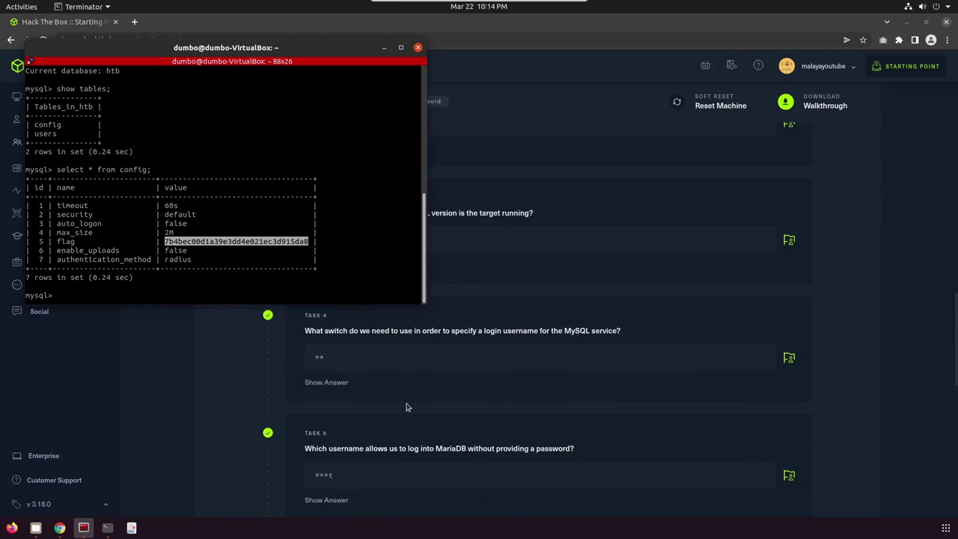
{"action": "scroll", "coordinate": [407, 406], "scroll_direction": "down", "scroll_amount": 2}
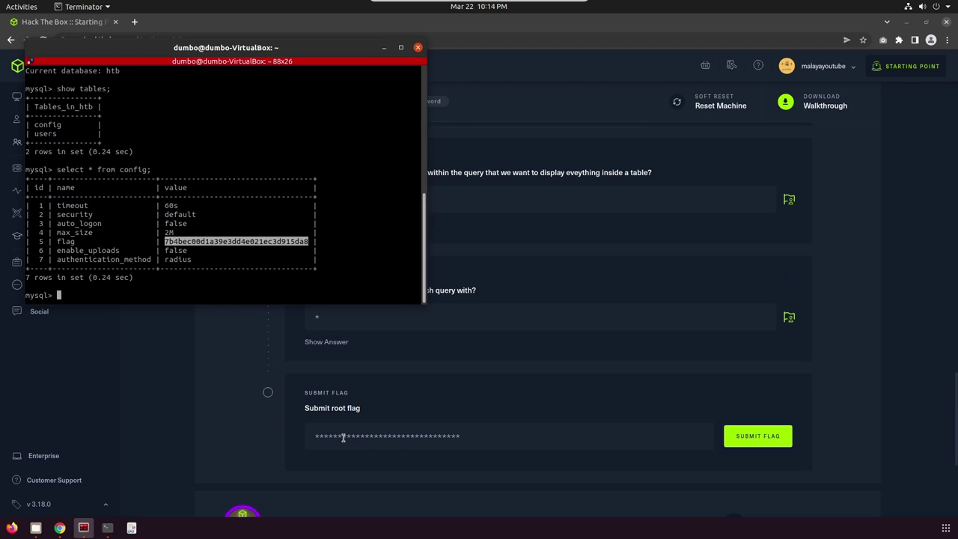
{"action": "right_click", "coordinate": [343, 437]}
{"action": "left_click", "coordinate": [387, 356]}
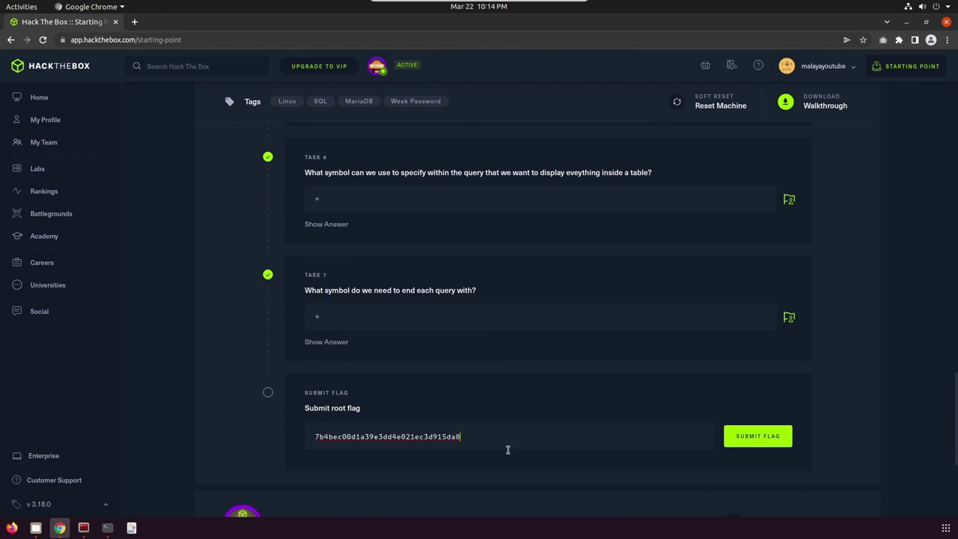
{"action": "left_click", "coordinate": [769, 449]}
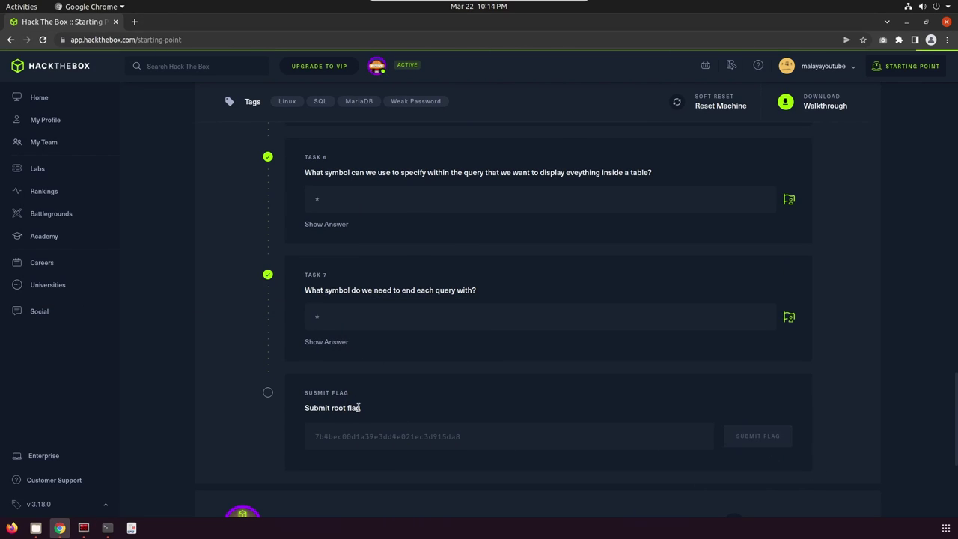
{"action": "scroll", "coordinate": [358, 411], "scroll_direction": "down", "scroll_amount": 1}
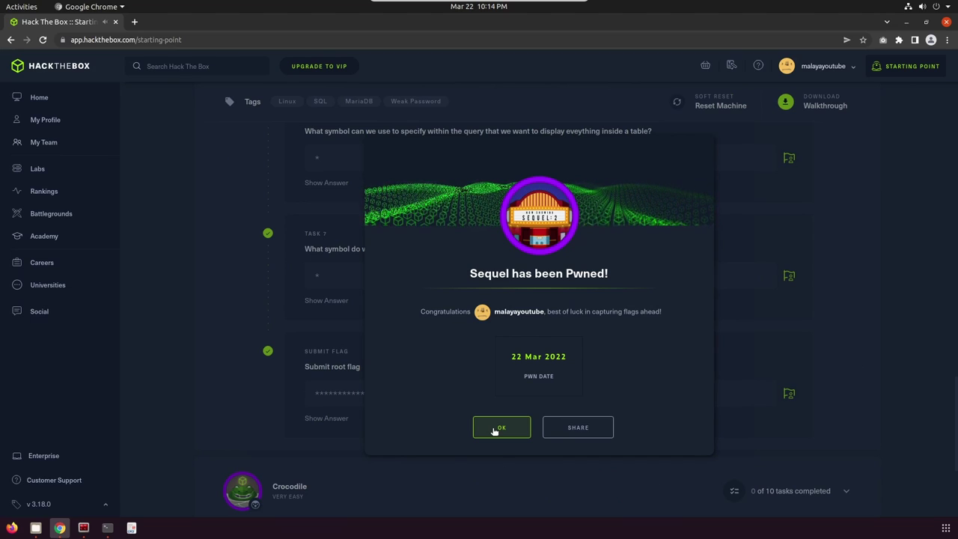
{"action": "left_click", "coordinate": [498, 428]}
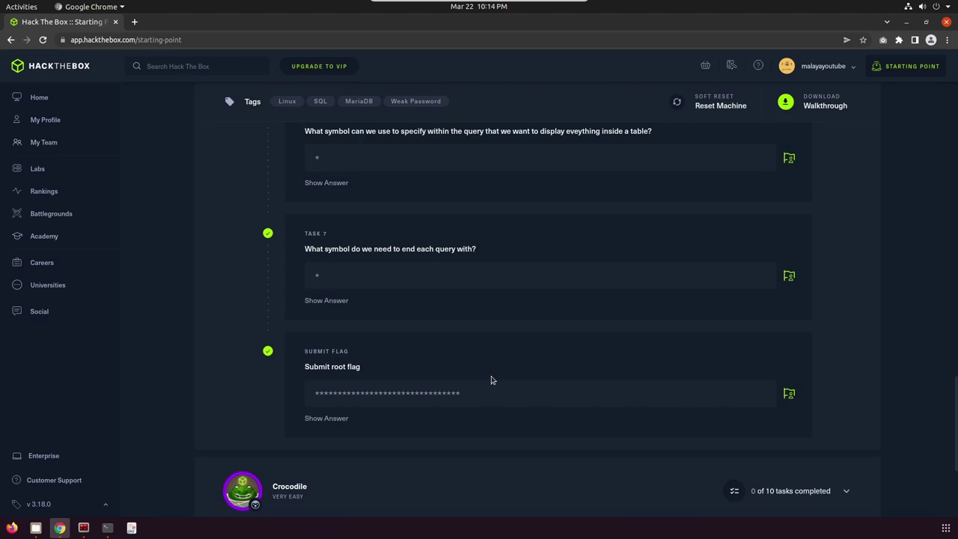